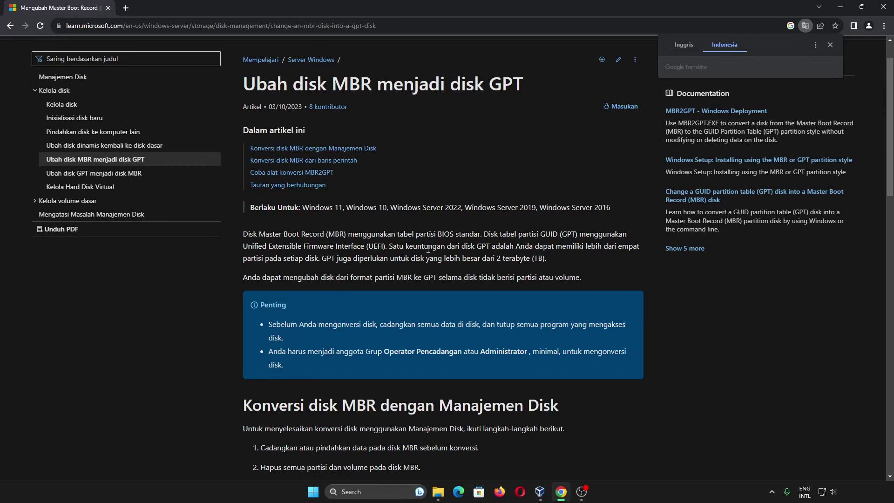
drag(392, 245, 528, 257)
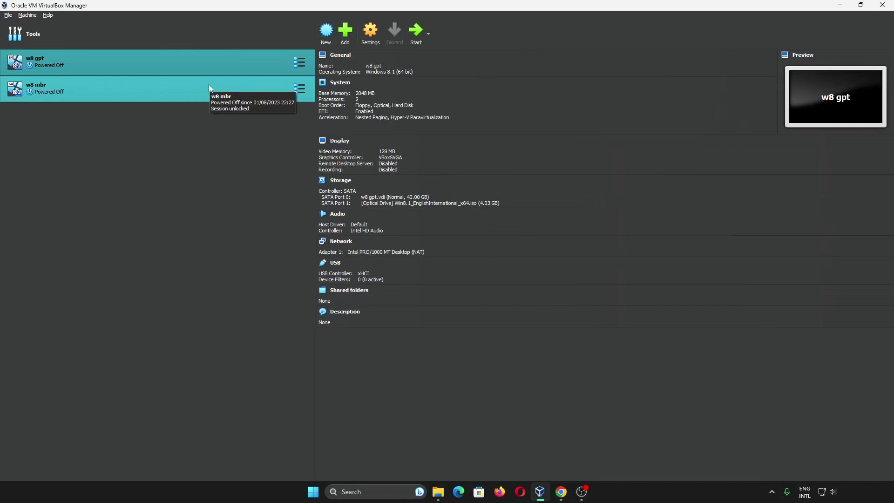
Step: Start the w8 gpt virtual machine and arrange its window side by side with the VirtualBox Manager window
click(213, 90)
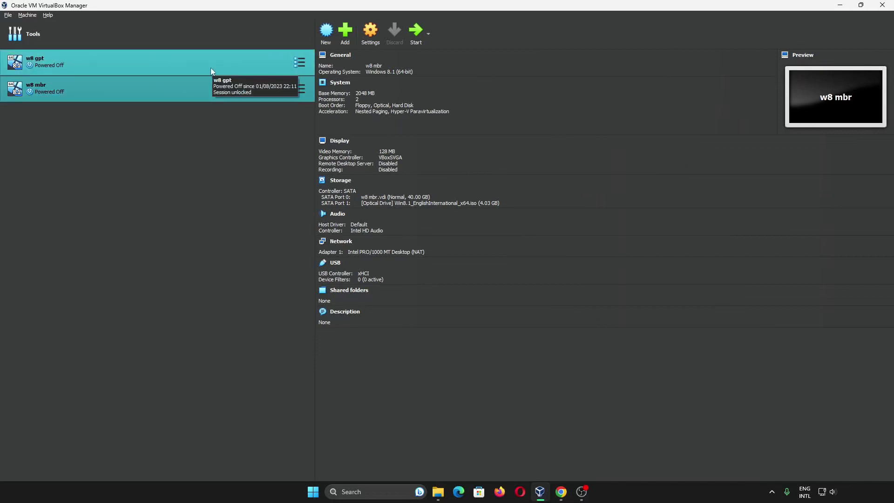
click(211, 70)
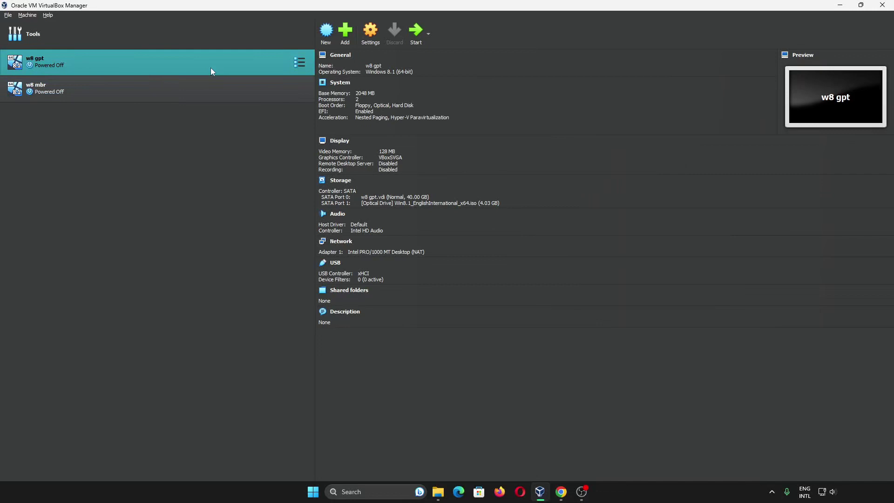
click(412, 35)
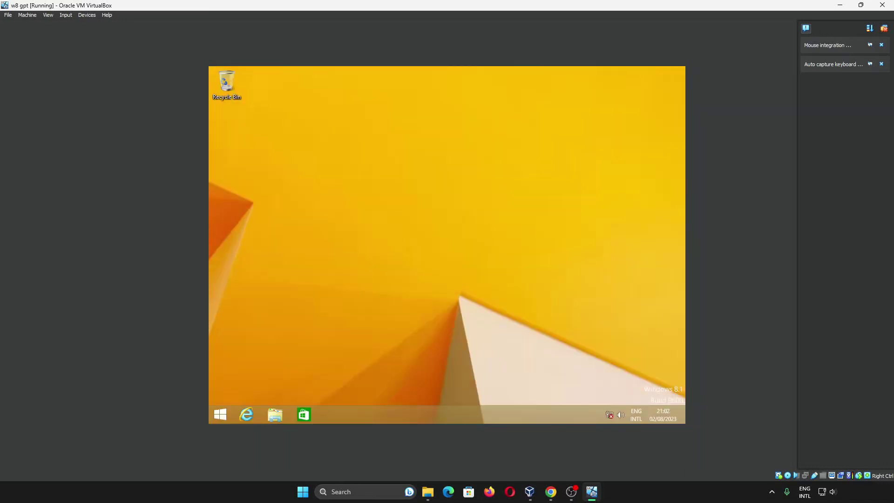
drag(459, 4, 439, 16)
click(525, 175)
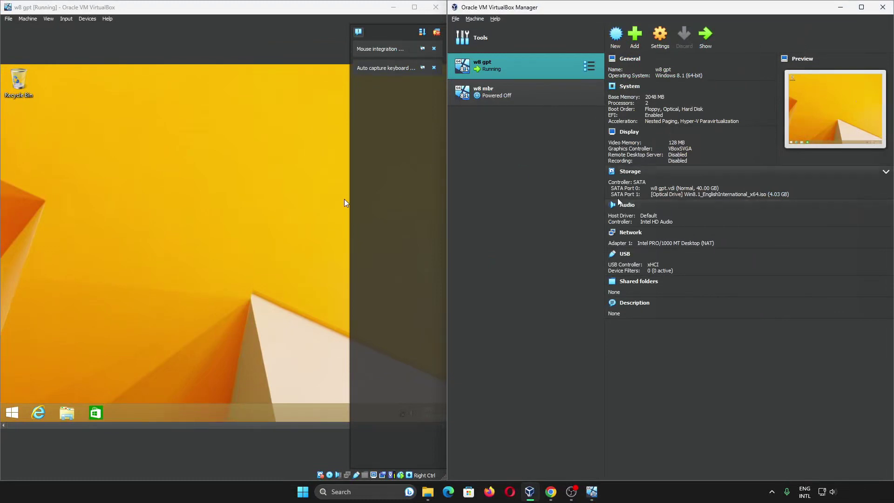
Step: Start the w8 mbr virtual machine from the VirtualBox Manager
click(557, 100)
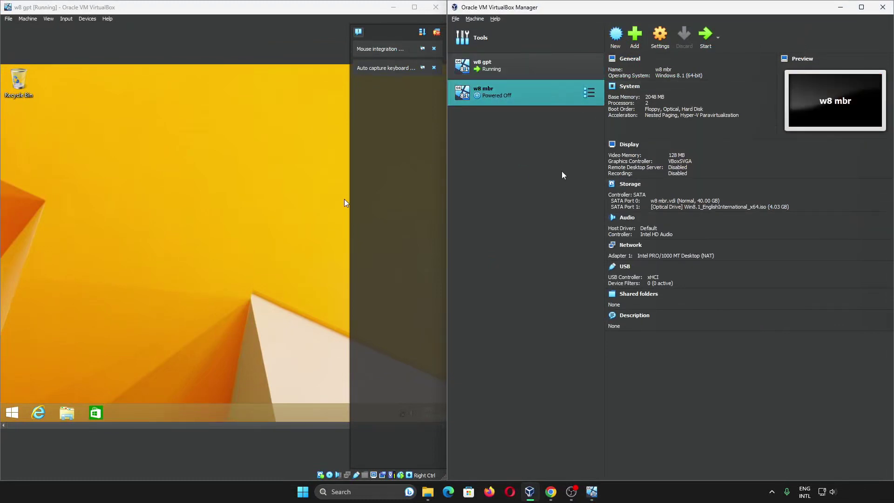
key(Return)
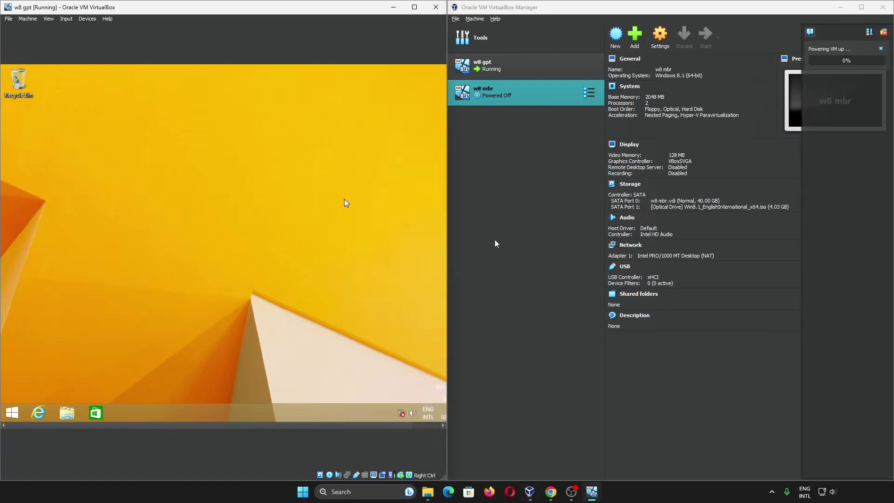
click(581, 41)
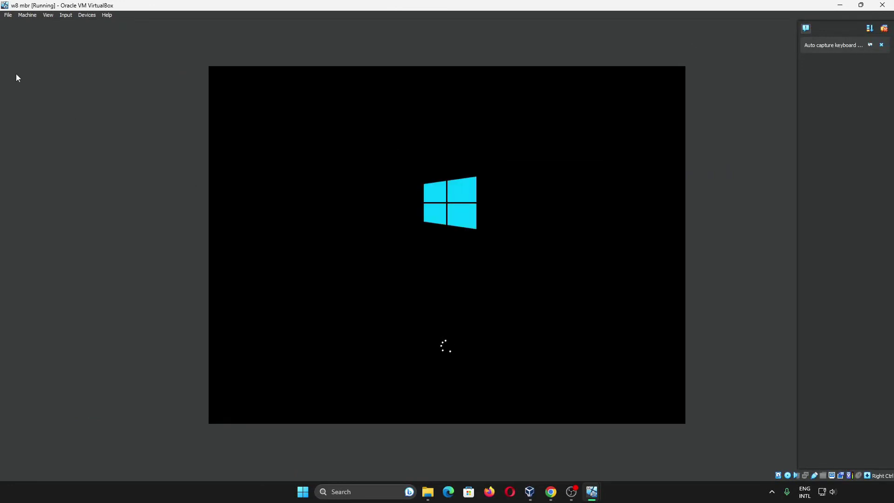
Step: Reset the w8 mbr virtual machine and boot it from the CD or DVD
click(27, 15)
click(49, 86)
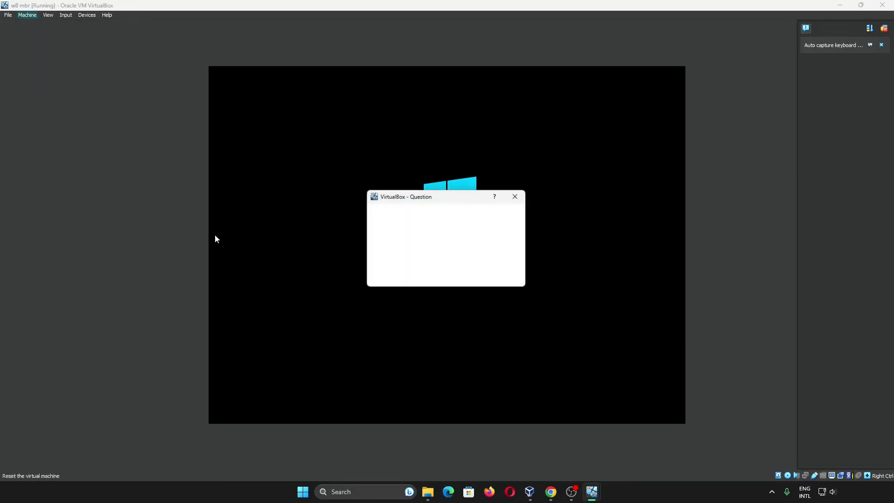
click(430, 276)
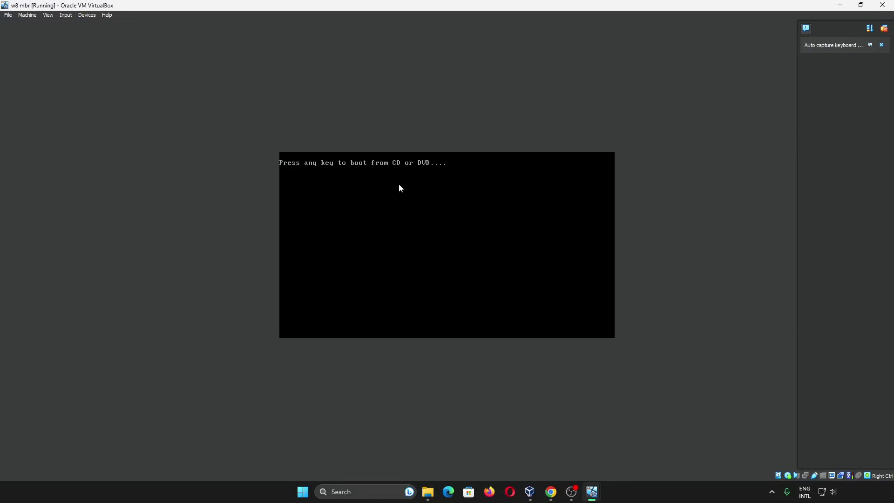
key(Return)
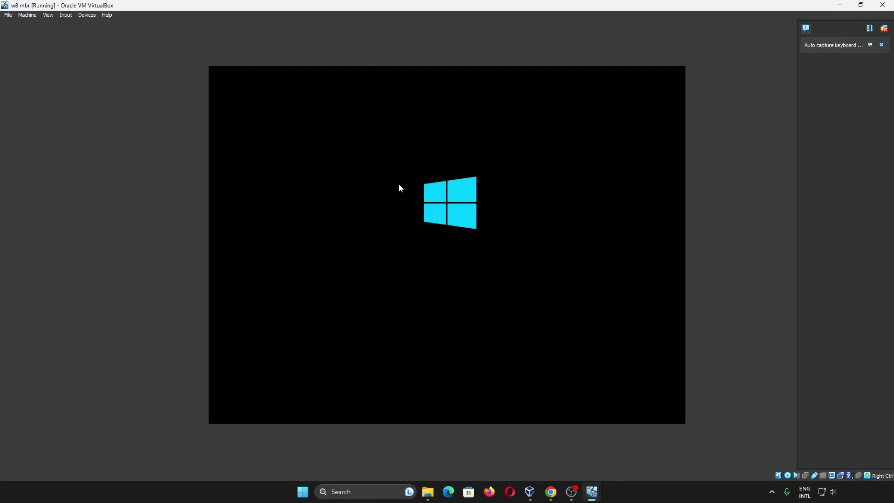
Step: View the w8 gpt and VirtualBox Manager window group, and return to the w8 mbr window
mouse_move(590, 496)
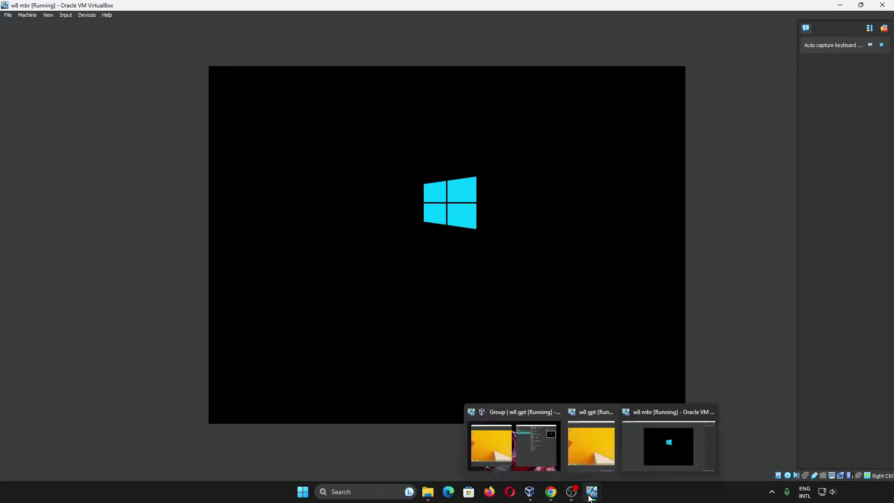
click(540, 454)
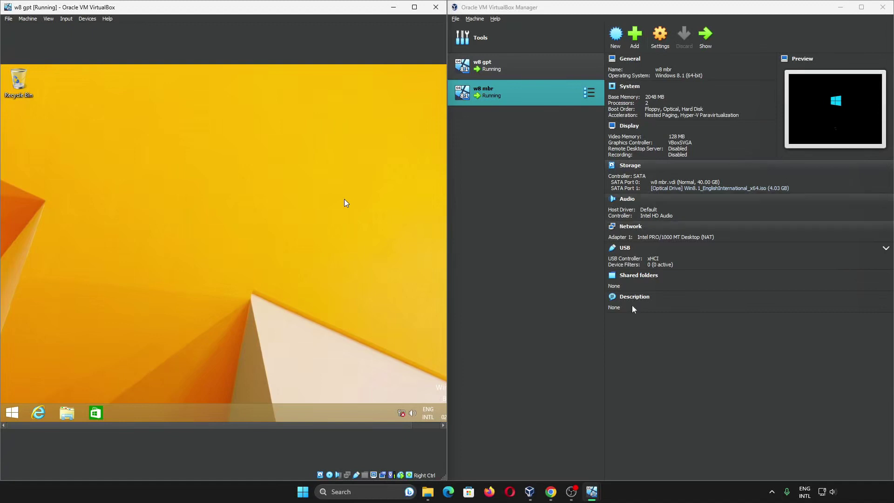
mouse_move(592, 493)
click(624, 450)
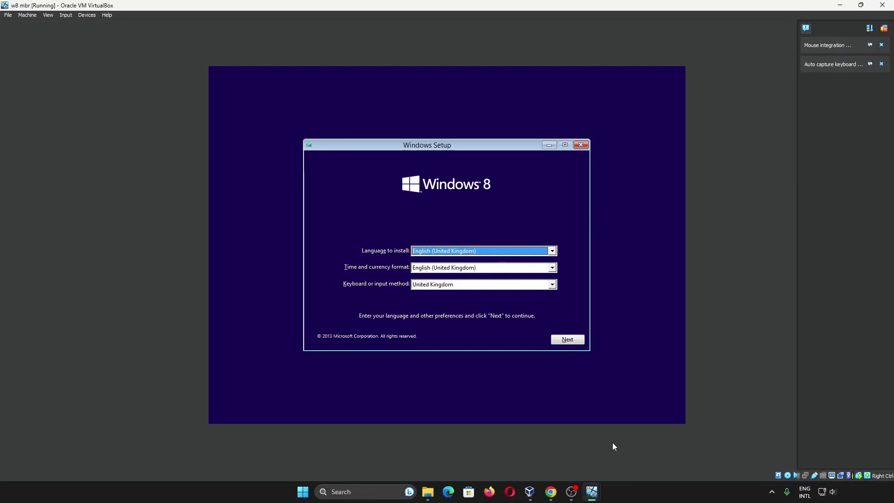
Step: Reset the w8 mbr virtual machine again, bring up its temporary boot device selection and choose CD-ROM
click(27, 16)
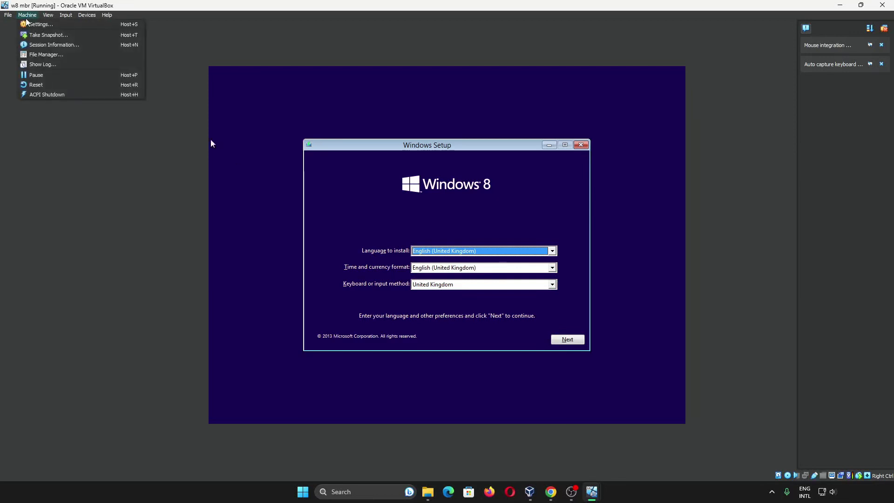
click(48, 77)
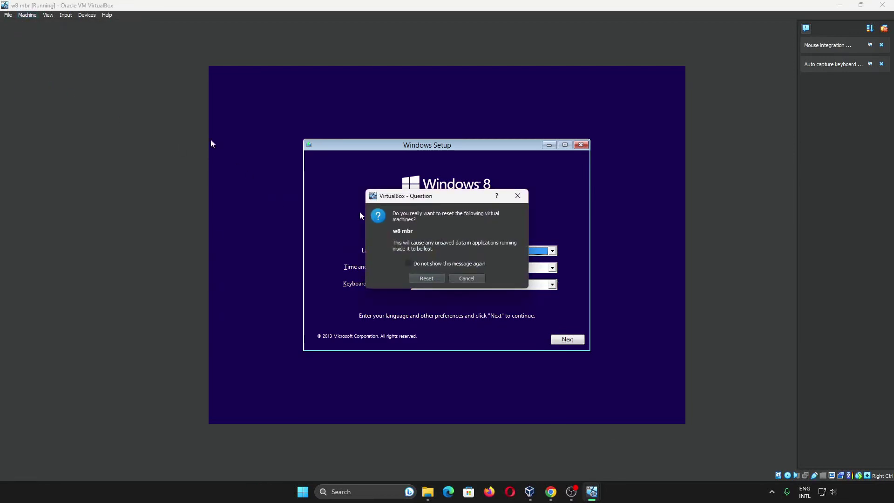
click(437, 280)
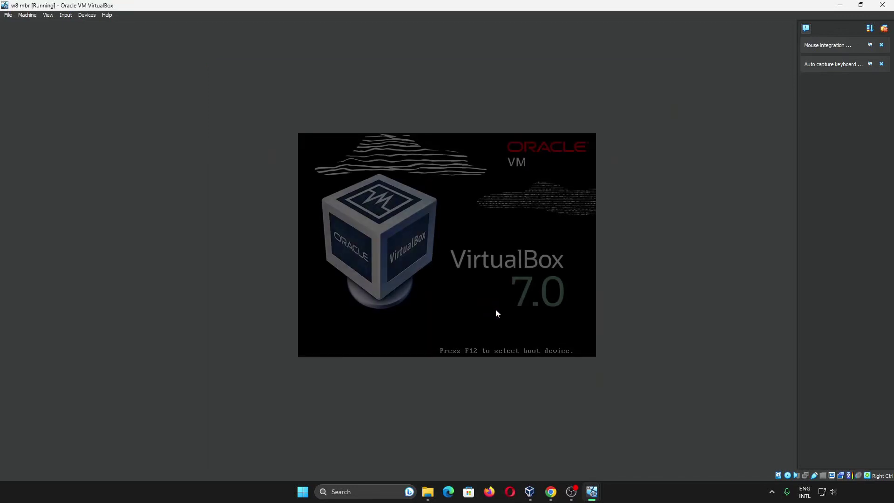
key(F12)
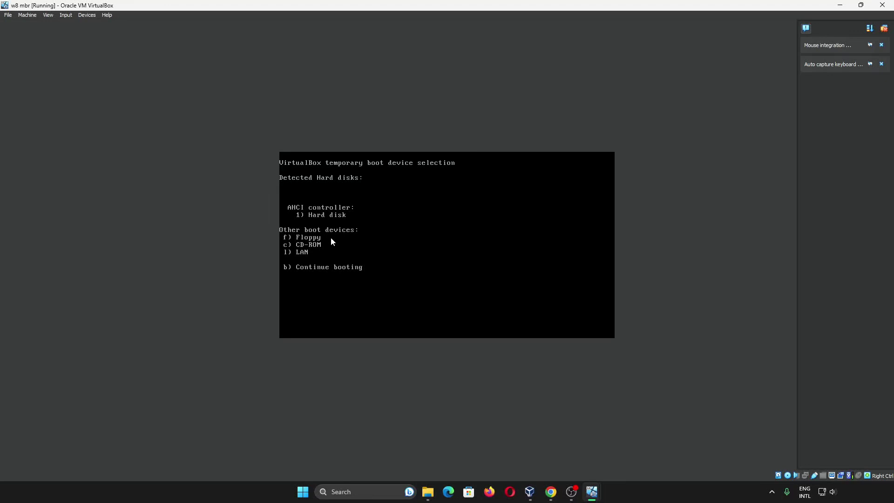
key(c)
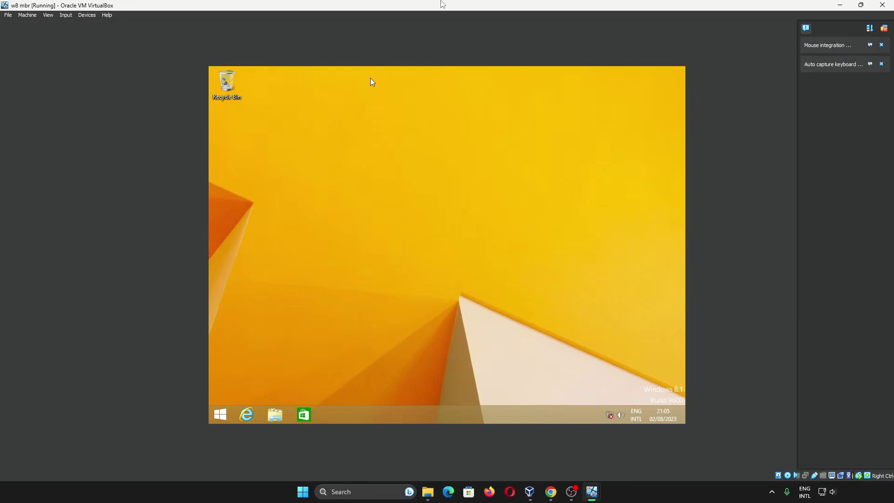
Step: Arrange the w8 mbr window side by side with the w8 gpt window
key(super+Right)
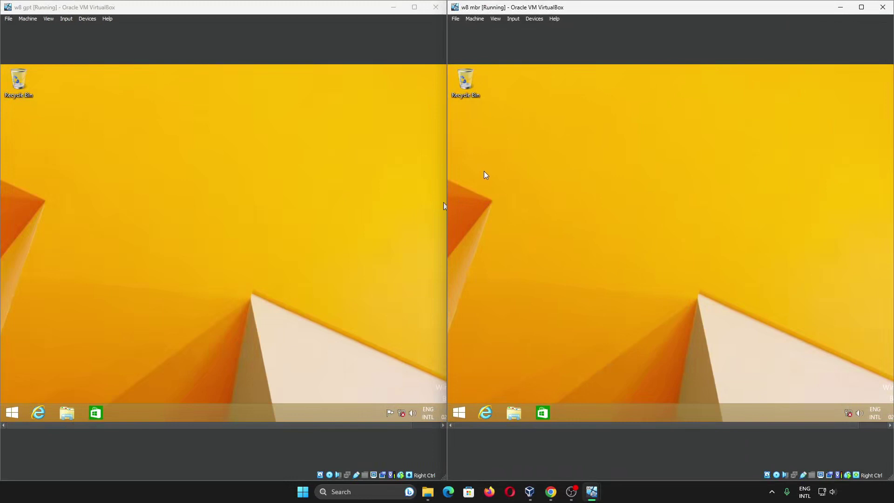
click(289, 42)
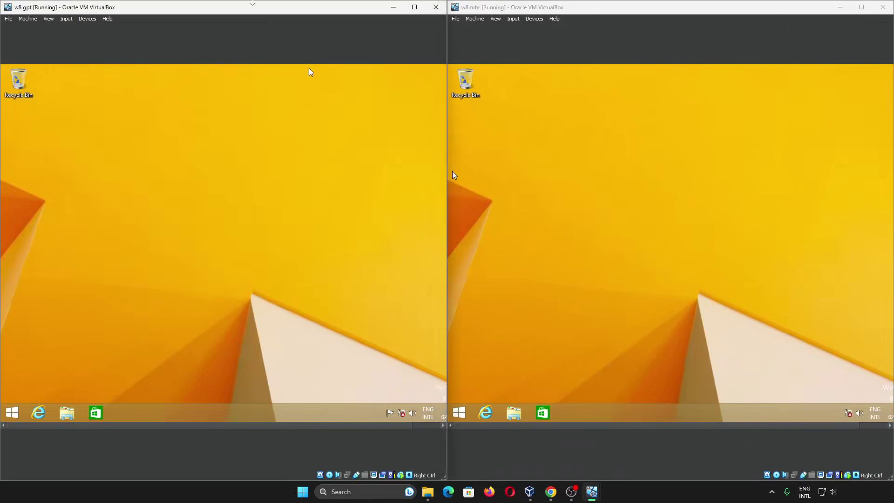
click(590, 10)
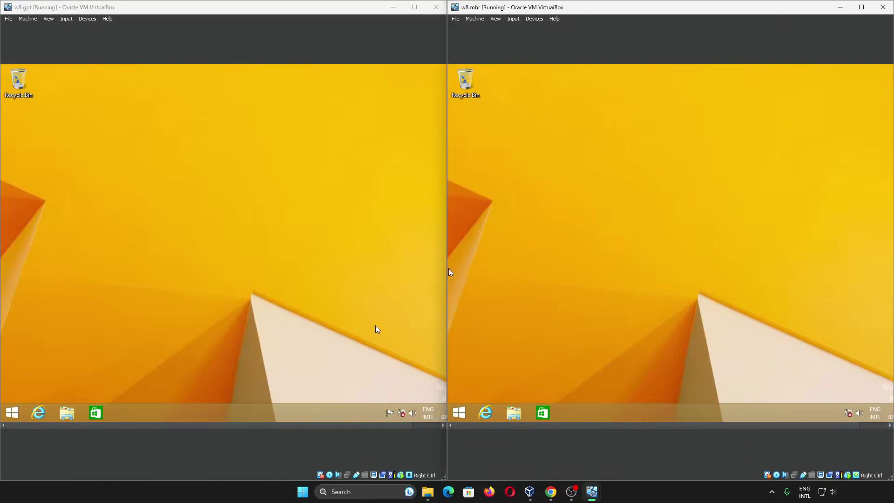
Step: Run msinfo32 in the w8 gpt machine and check its BIOS Mode in System Information
click(141, 377)
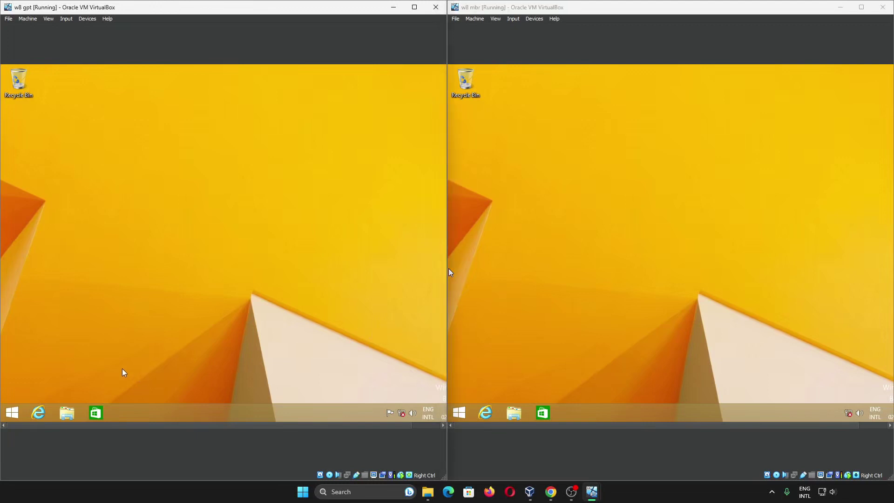
key(super)
key(super)
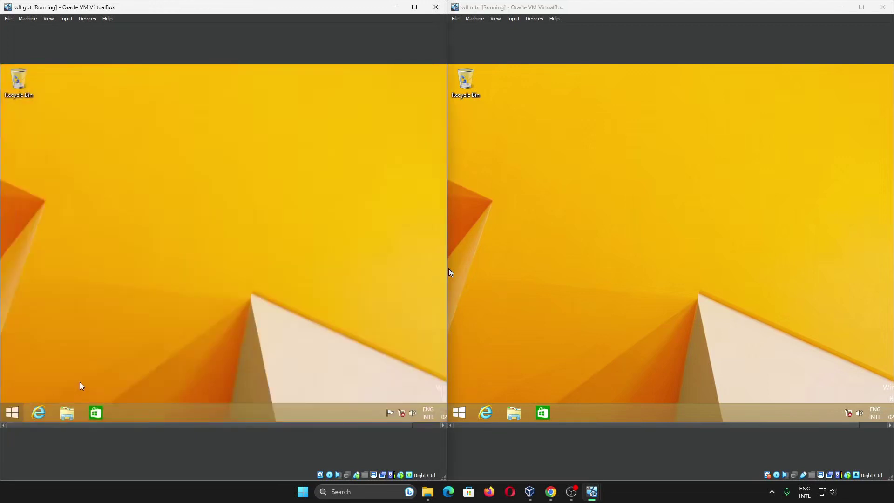
key(super)
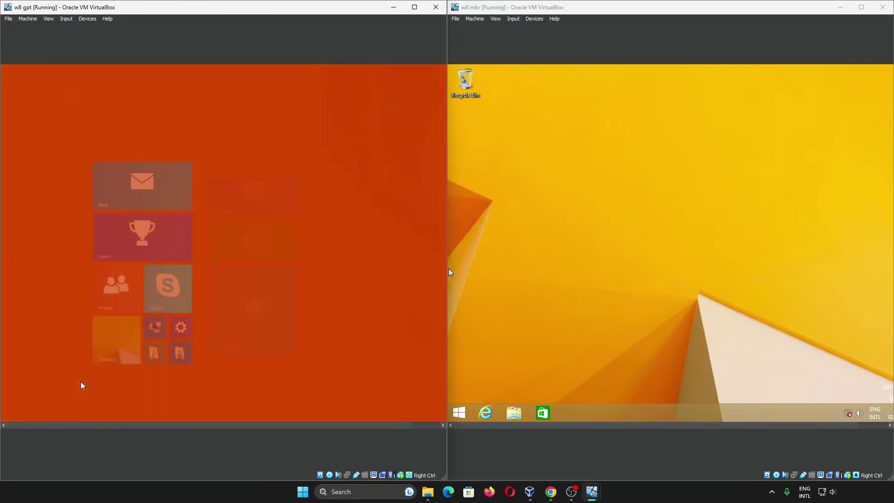
text(run)
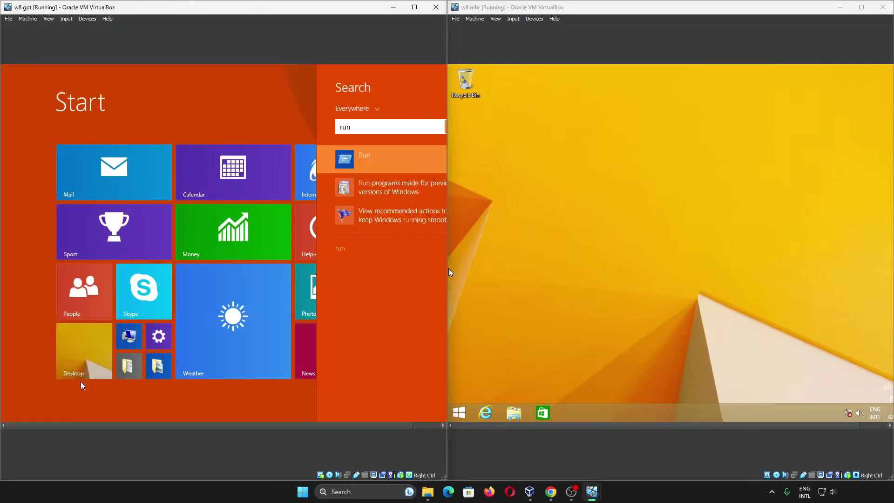
key(Return)
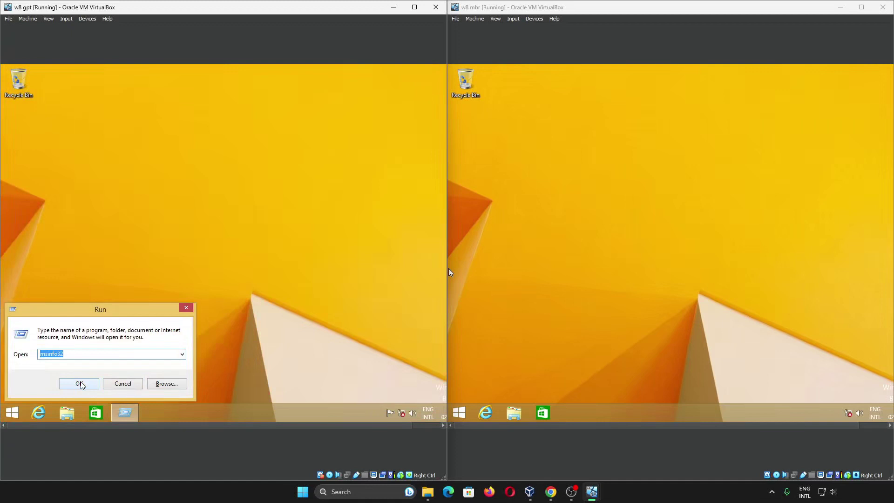
key(Return)
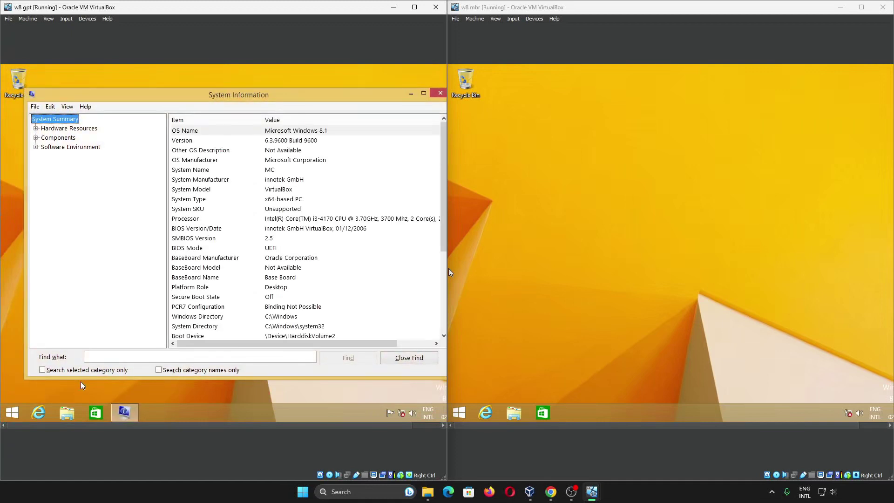
click(224, 250)
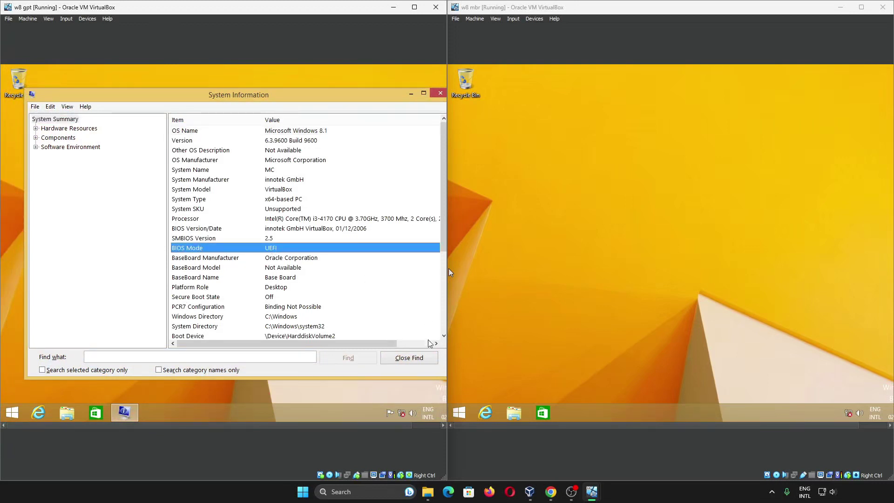
Step: Run msinfo32 in the w8 mbr machine to view its System Information beside that of w8 gpt
click(463, 413)
text(run)
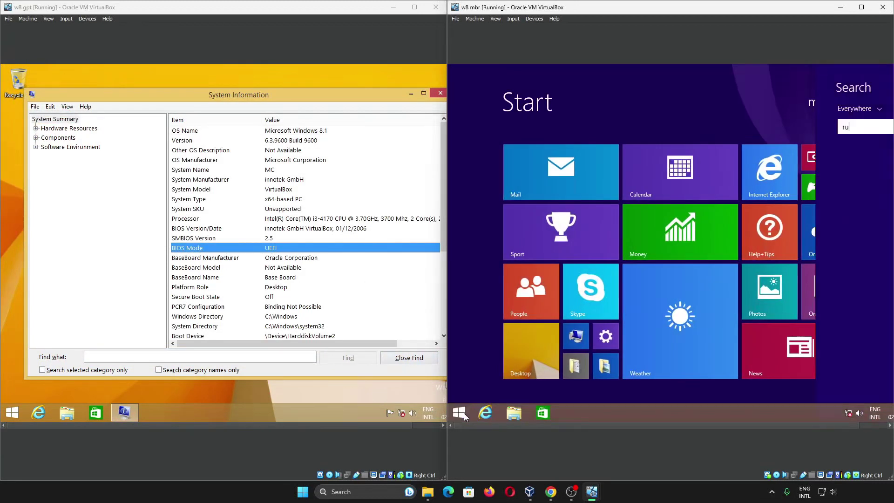
key(Return)
key(Return)
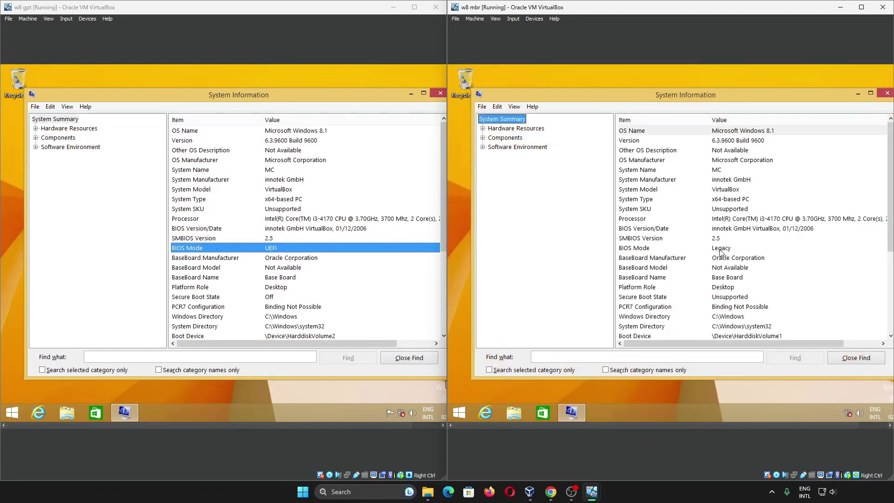
Step: Compare the Secure Boot State of both machines, and close both System Information windows
click(217, 297)
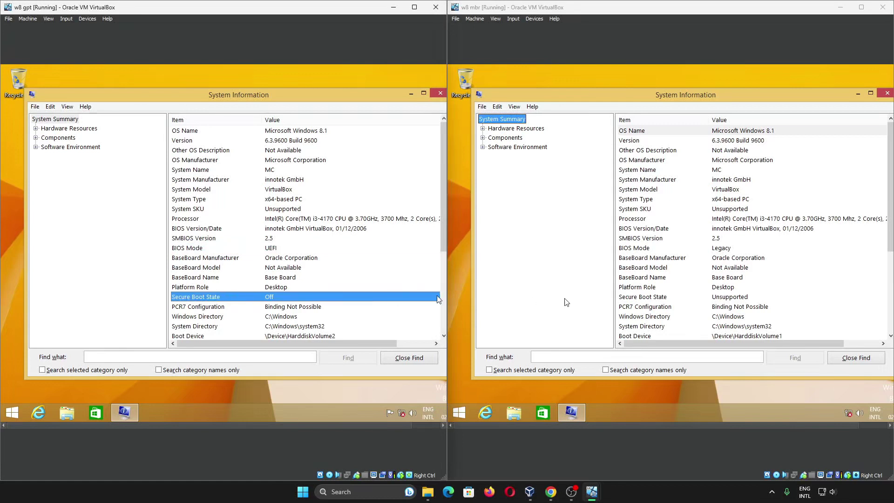
click(641, 300)
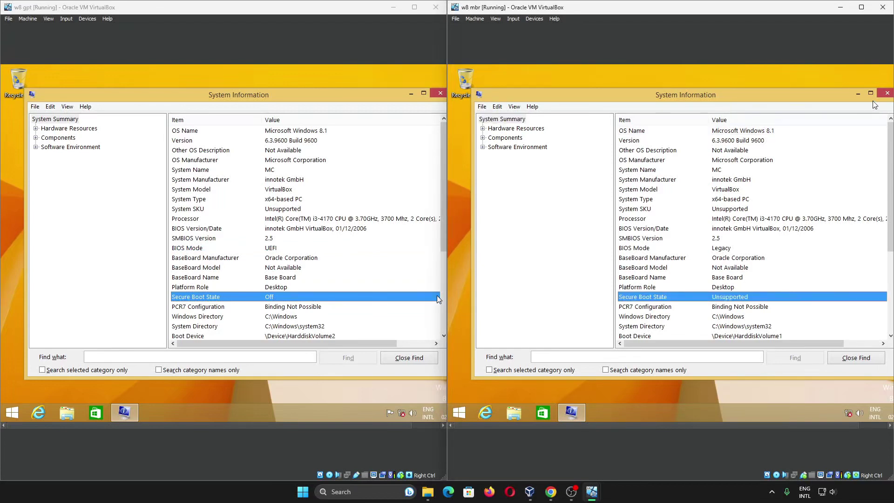
click(887, 93)
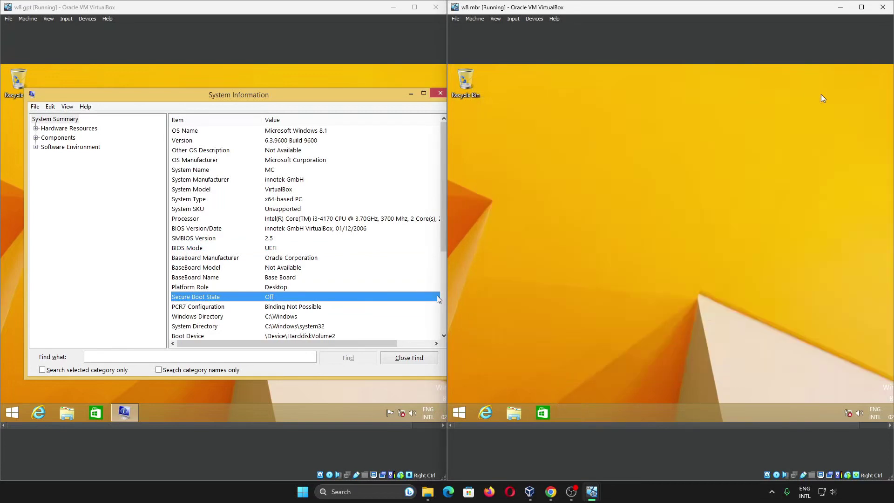
click(440, 93)
click(588, 178)
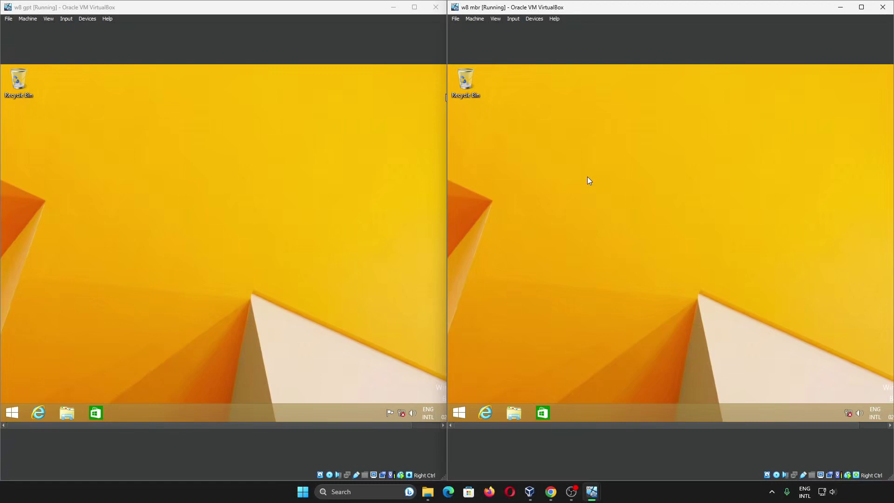
Step: Restart the w8 gpt machine into Advanced start-up from the Recovery section of its PC settings
click(210, 231)
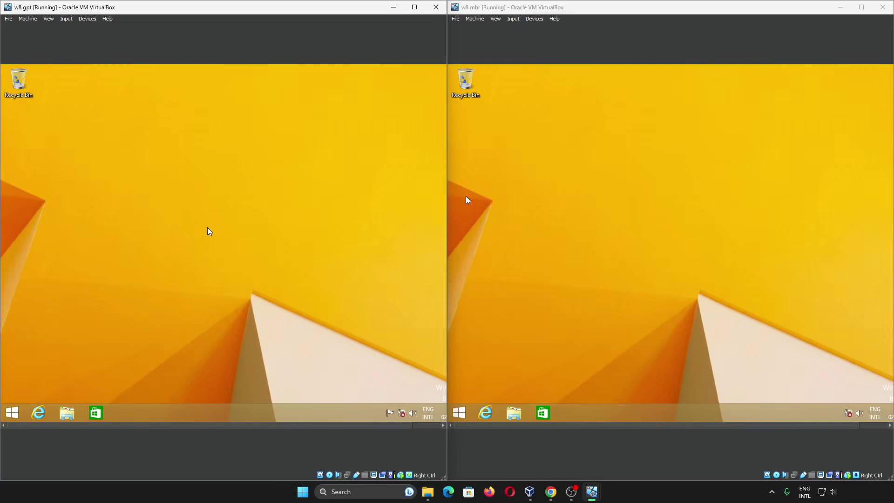
click(12, 415)
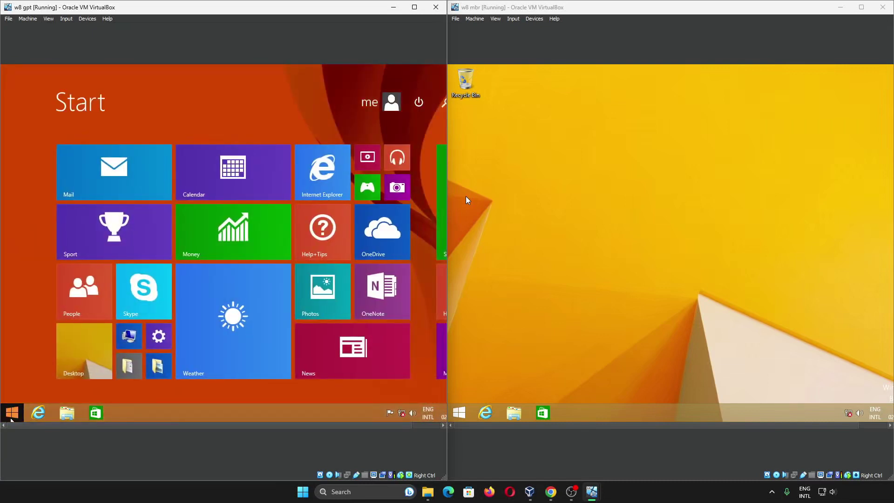
click(157, 337)
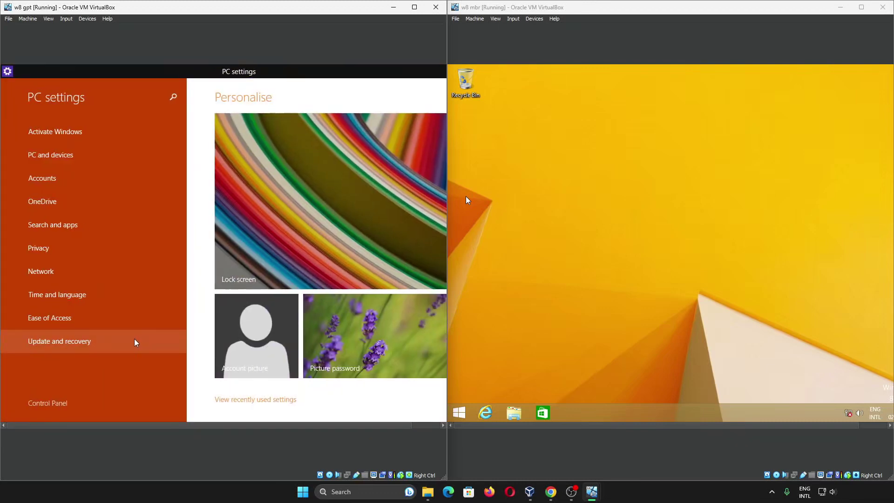
click(135, 343)
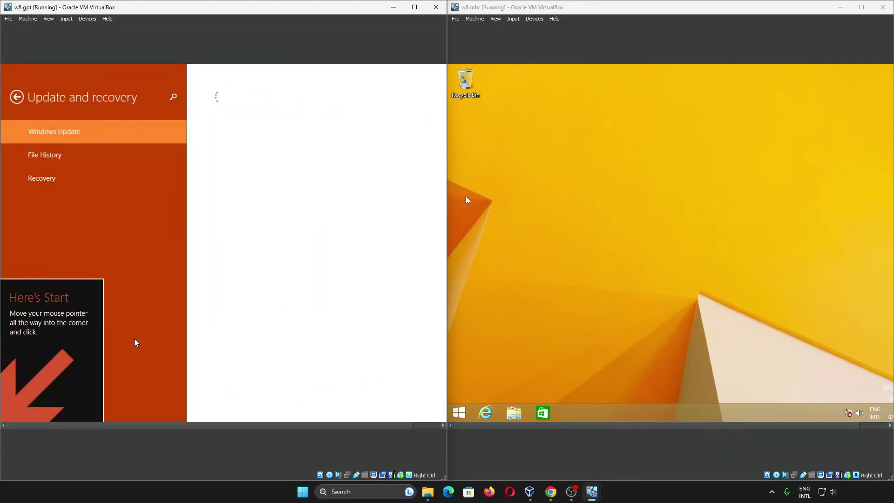
mouse_move(1, 421)
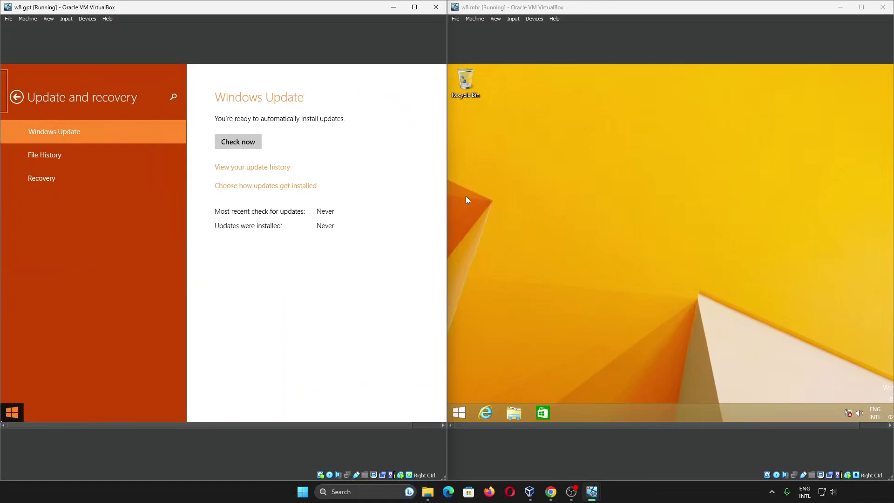
click(71, 179)
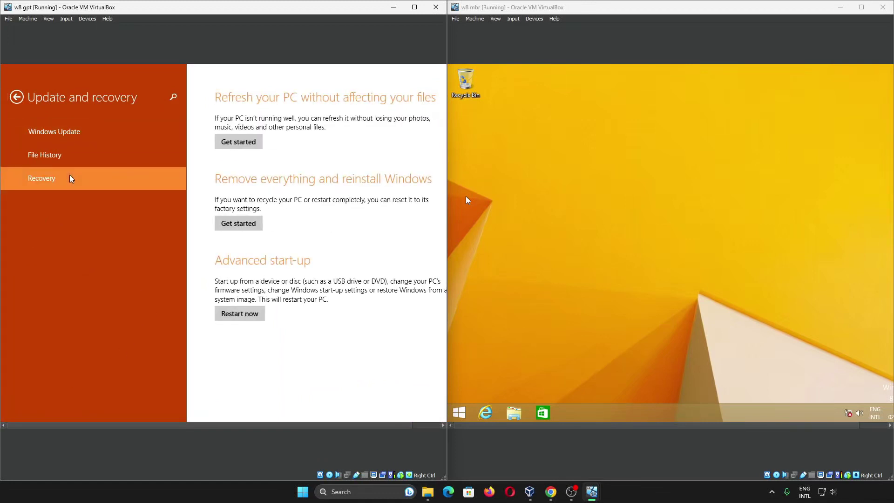
click(231, 317)
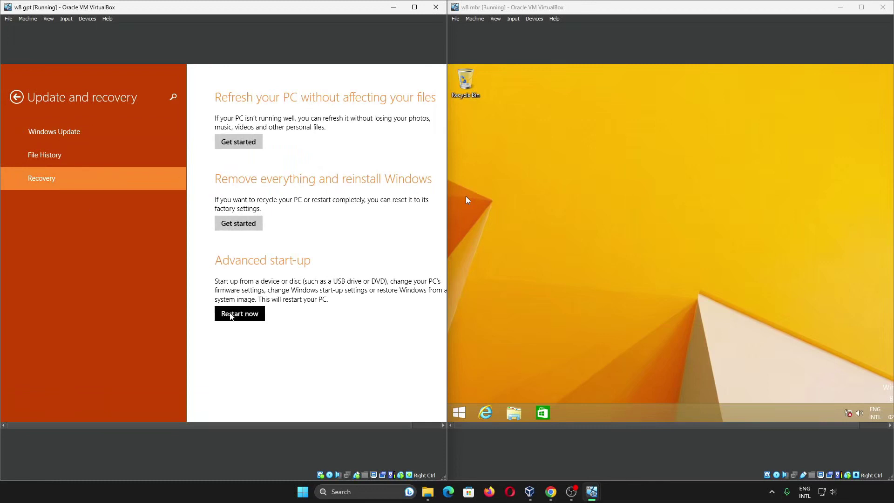
Step: Restart the w8 mbr machine into Advanced start-up from its Update and recovery settings
click(451, 414)
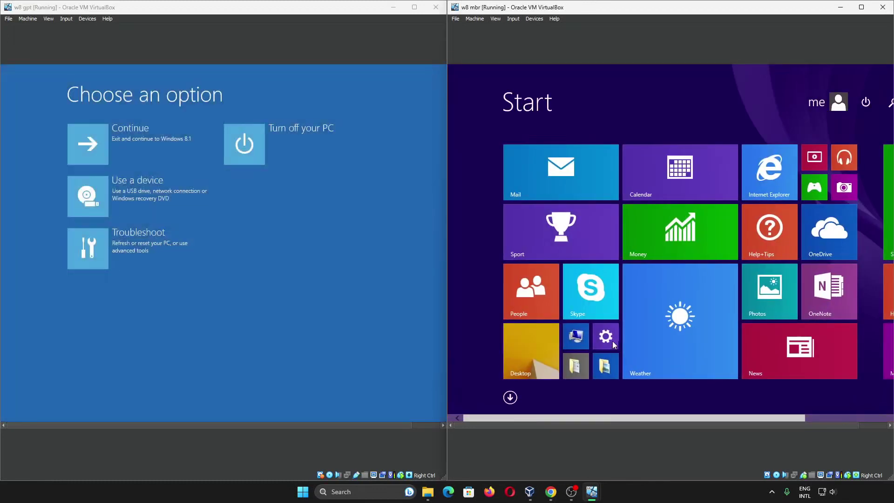
click(613, 341)
click(565, 352)
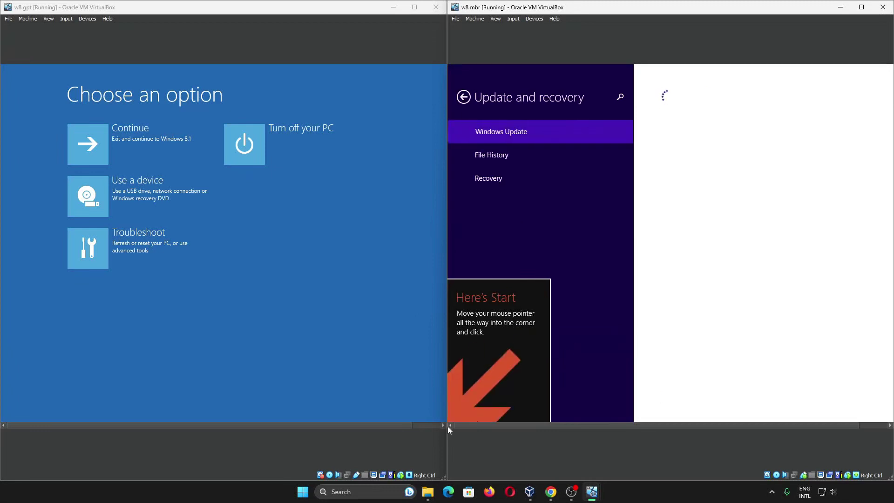
click(559, 182)
click(693, 313)
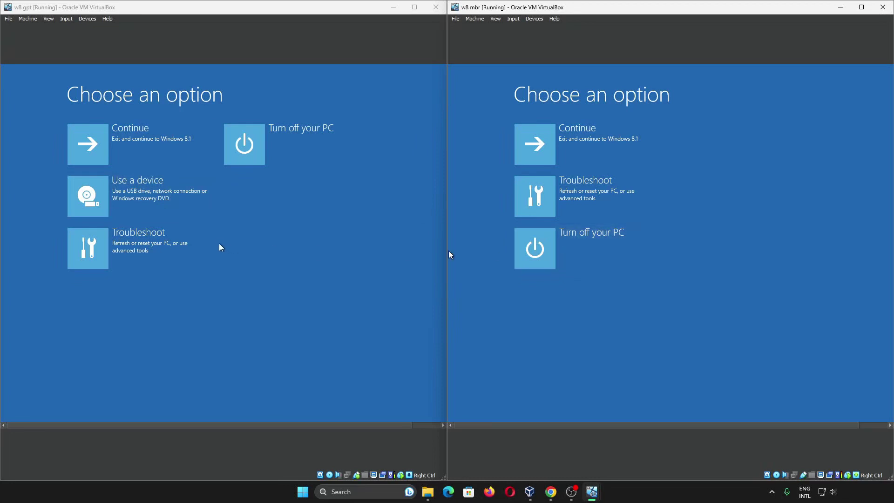
Step: Display the Advanced options under Troubleshoot on both machines to compare them
click(185, 249)
click(568, 189)
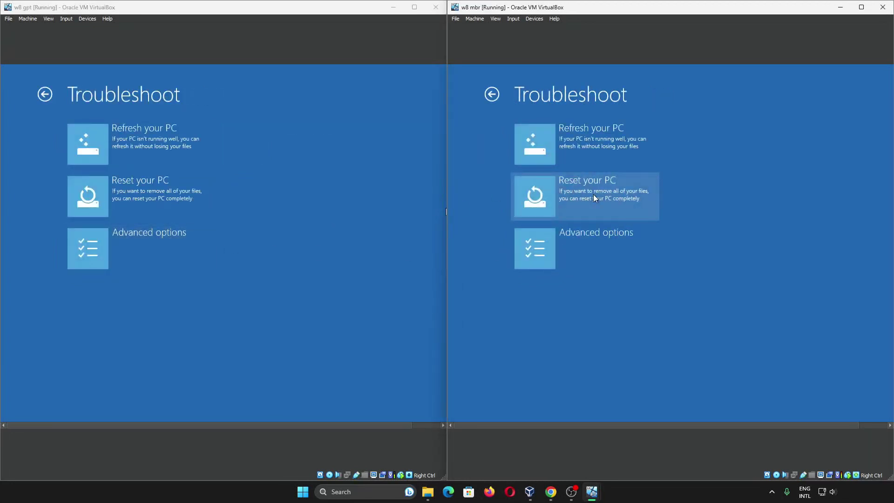
click(584, 247)
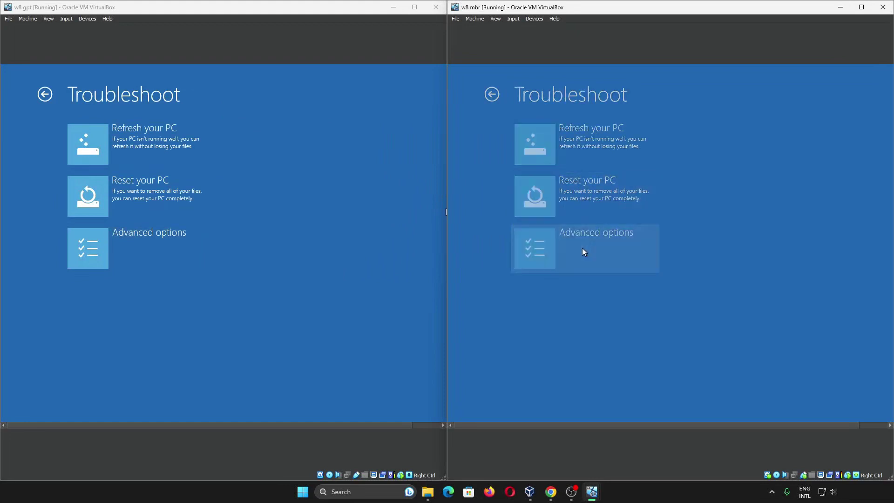
click(125, 266)
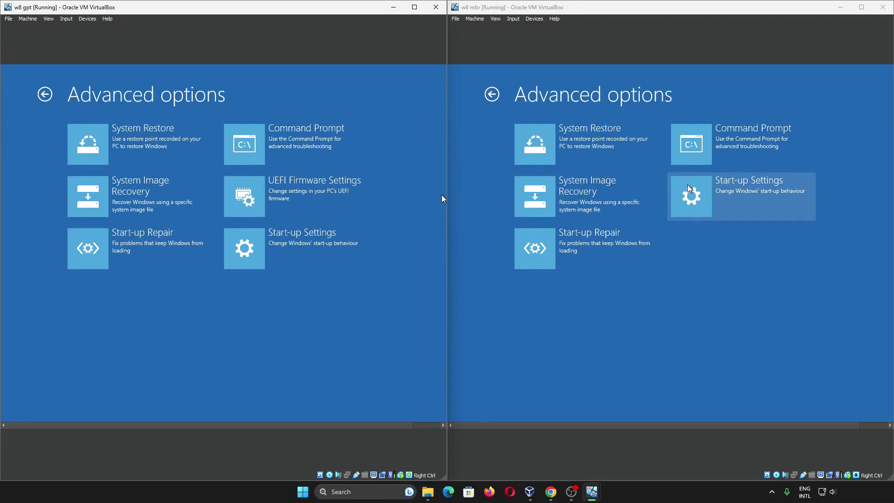
Step: Restart w8 gpt into its UEFI firmware settings and place its window in the half of the screen beside w8 mbr
click(333, 202)
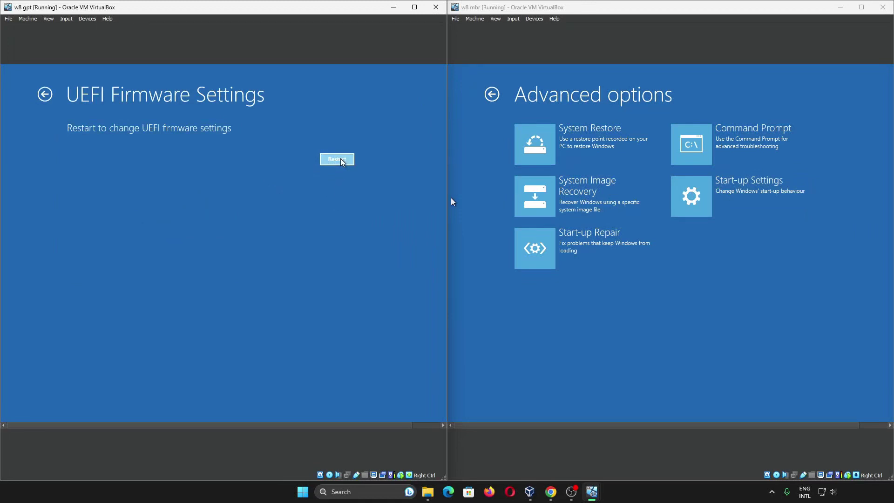
click(342, 161)
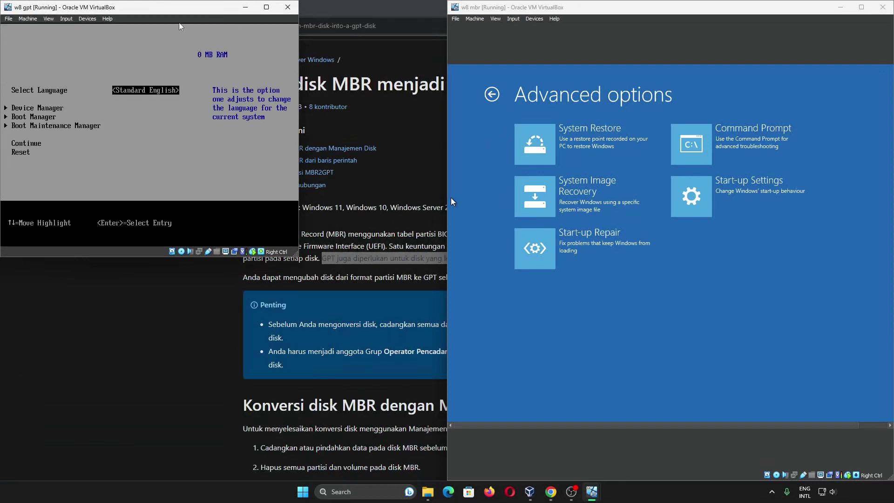
drag(146, 11, 0, 154)
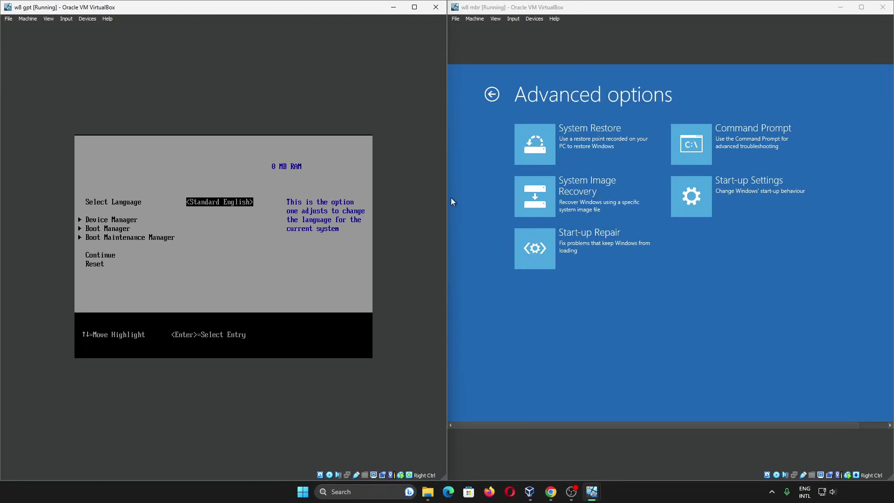
Step: Check the Start-up Settings page of w8 mbr and return to its Advanced options
click(694, 196)
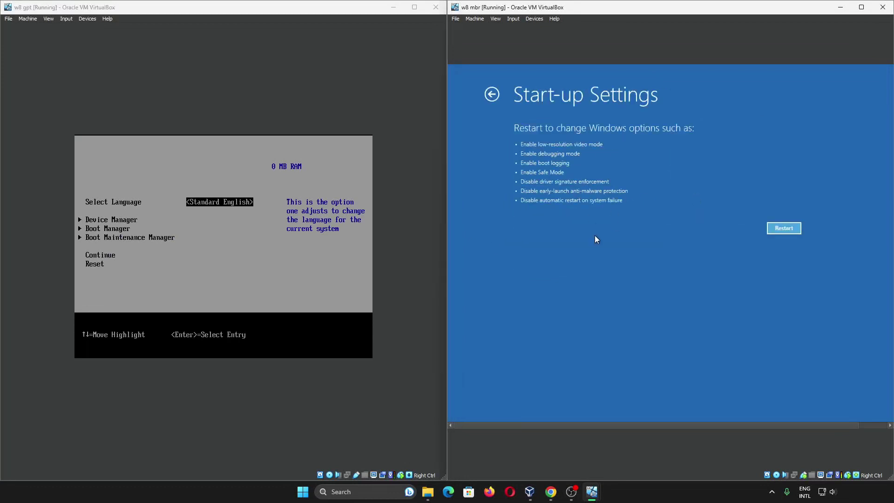
click(493, 96)
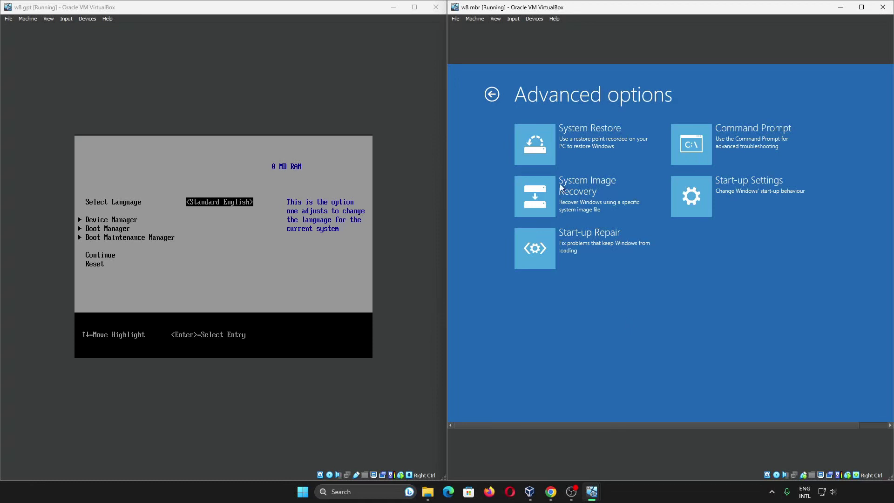
Step: Reset w8 mbr into the temporary boot device selection and place its window beside w8 gpt
click(477, 19)
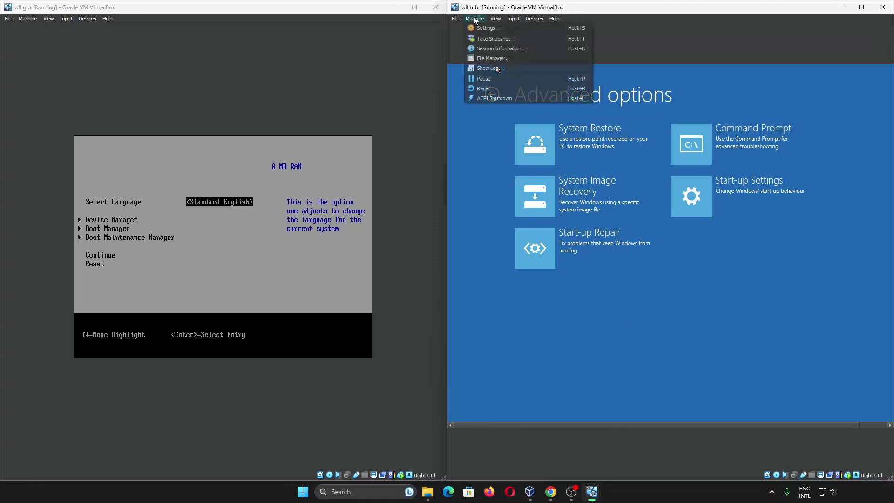
click(489, 88)
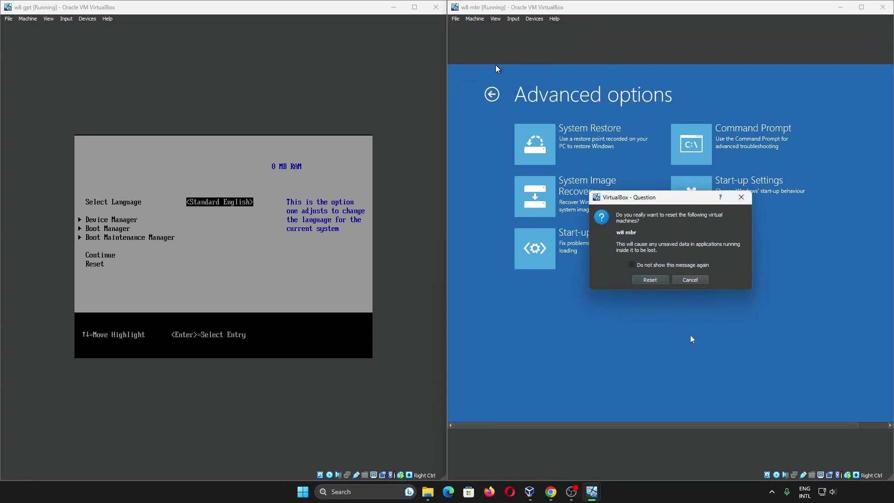
click(656, 281)
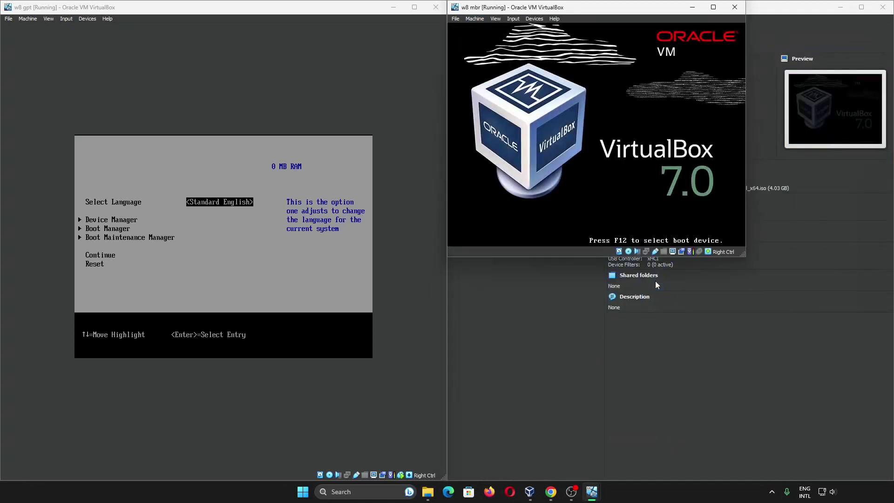
key(F12)
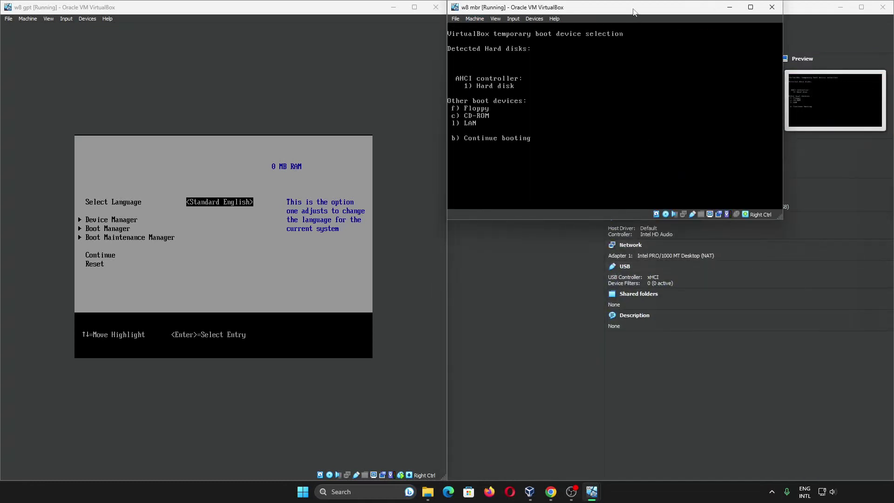
drag(634, 12, 892, 163)
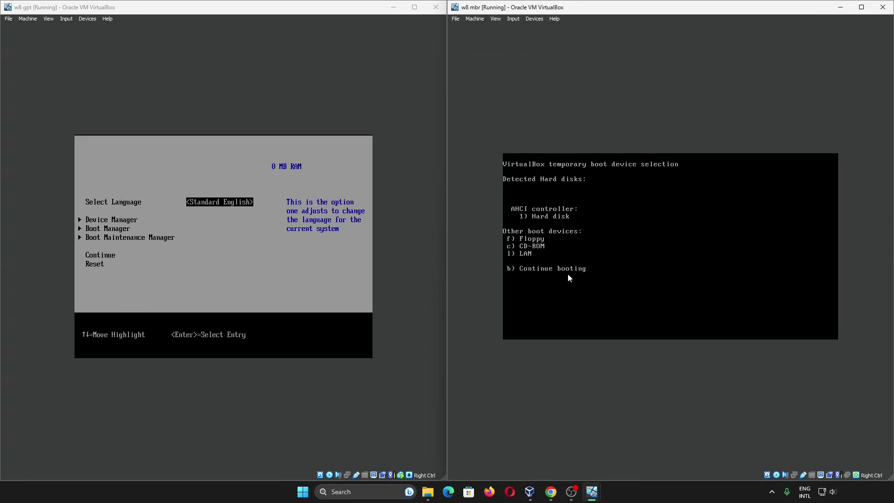
Step: Open the Boot Manager in the UEFI firmware of w8 gpt
click(290, 101)
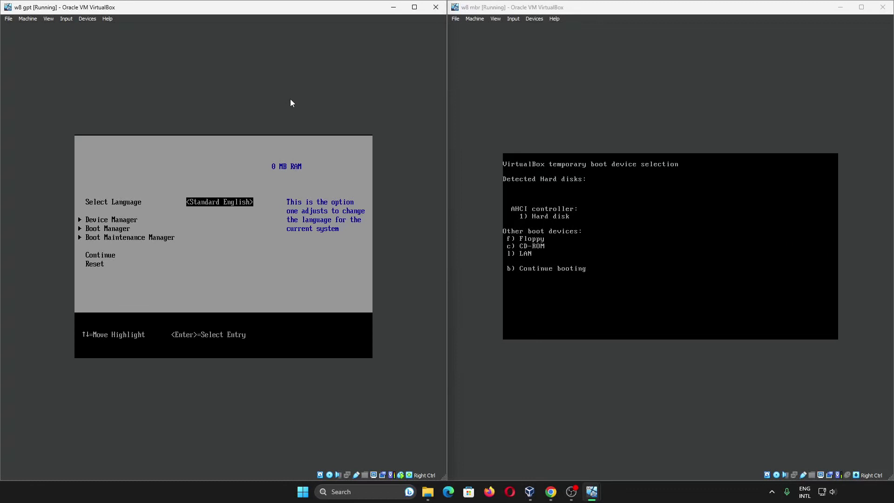
key(Down)
key(Down)
key(Return)
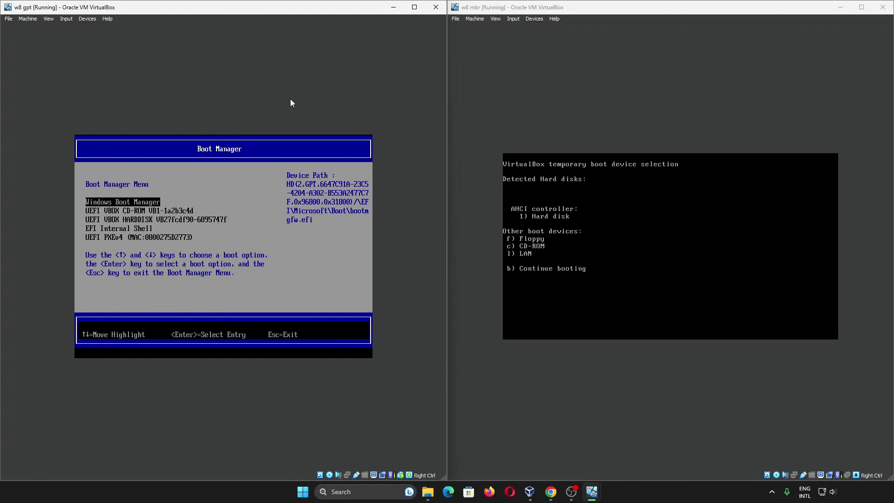
Step: Boot w8 gpt from the UEFI VBOX CD-ROM entry into Windows Setup
key(Down)
key(Down)
key(Up)
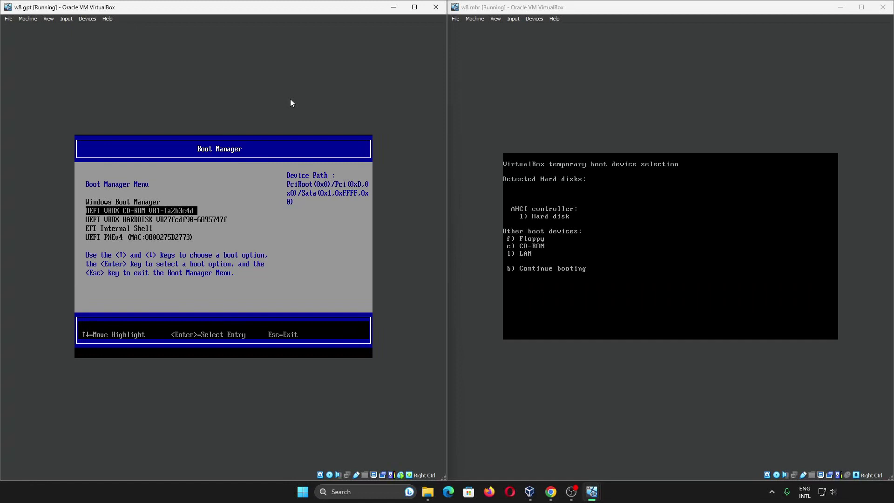
key(Return)
key(Return)
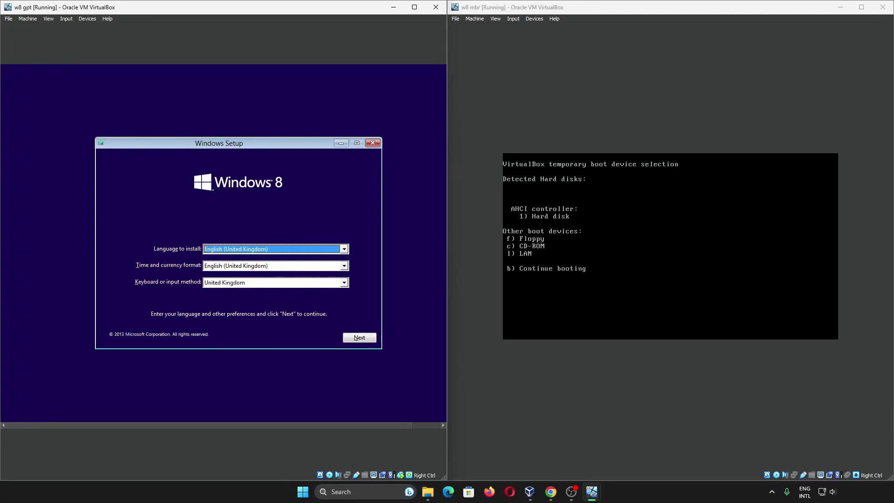
Step: Reset the w8 gpt machine to leave Windows Setup and boot again
click(28, 19)
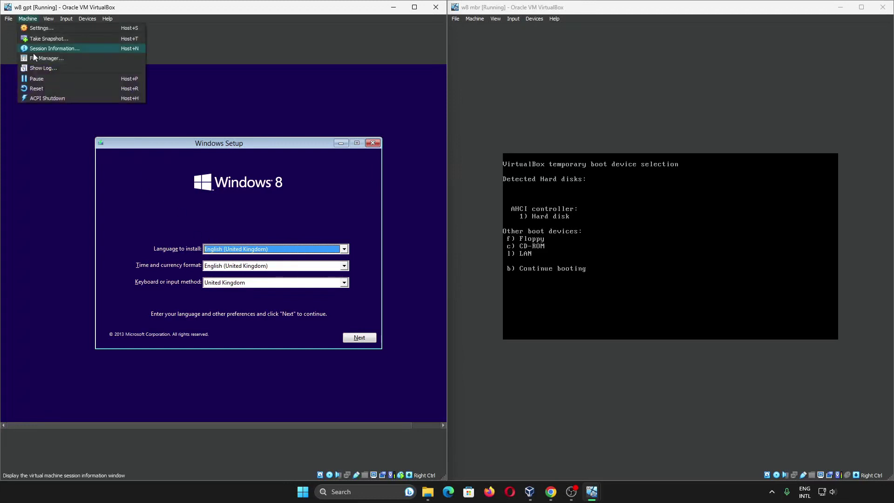
click(33, 88)
click(204, 281)
Step: Decline mouse capture for w8 mbr and choose CD-ROM as its temporary boot device
click(697, 297)
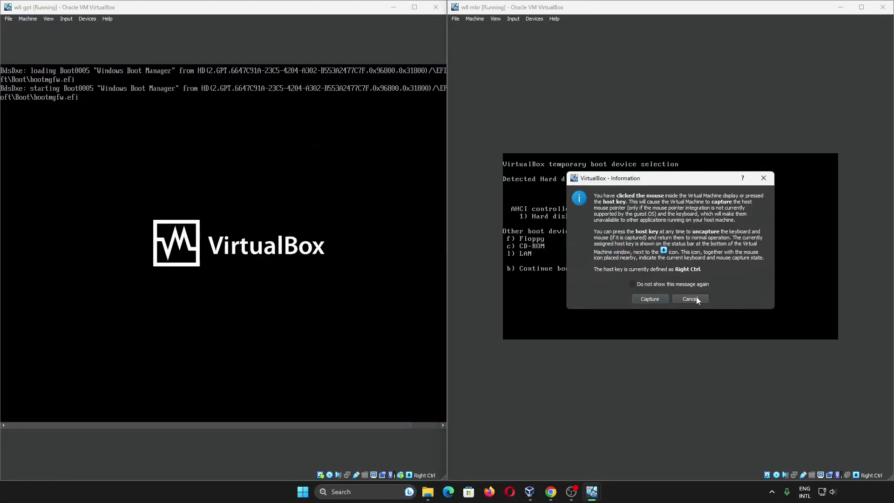
click(697, 297)
key(c)
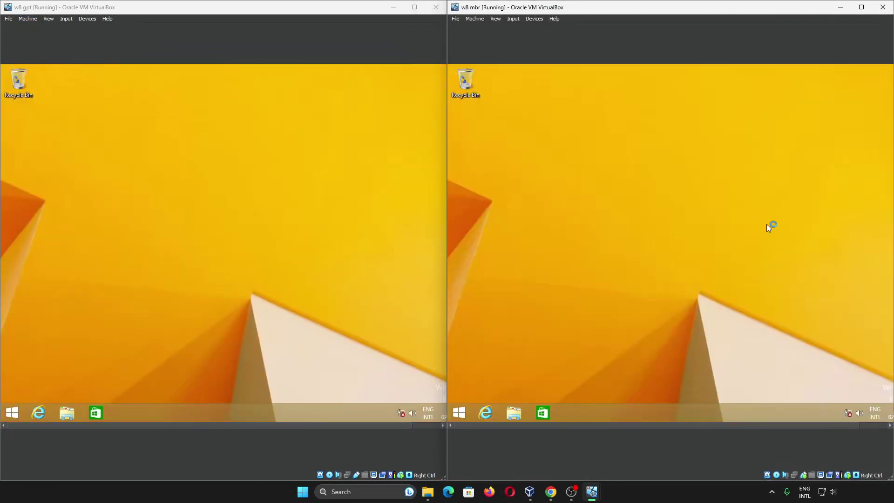
Step: Open Disk Management in both machines, and reposition and widen its windows so the partitions can be compared
right_click(459, 413)
click(470, 303)
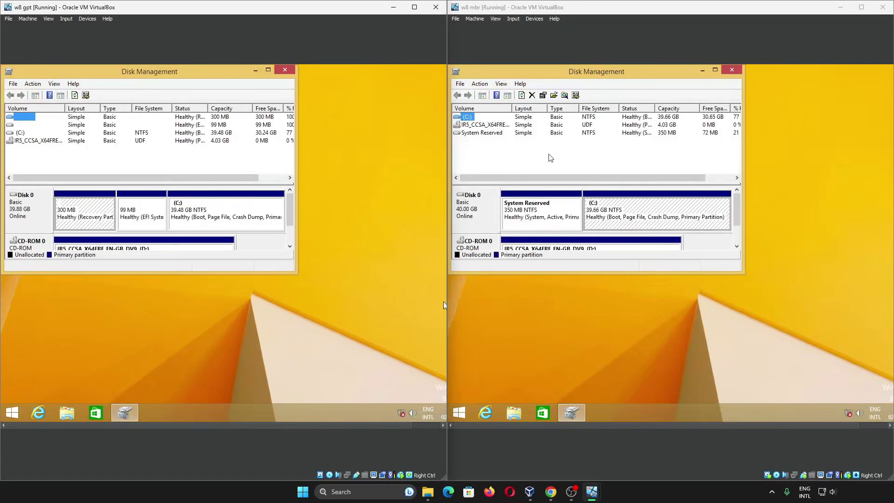
drag(606, 70, 694, 121)
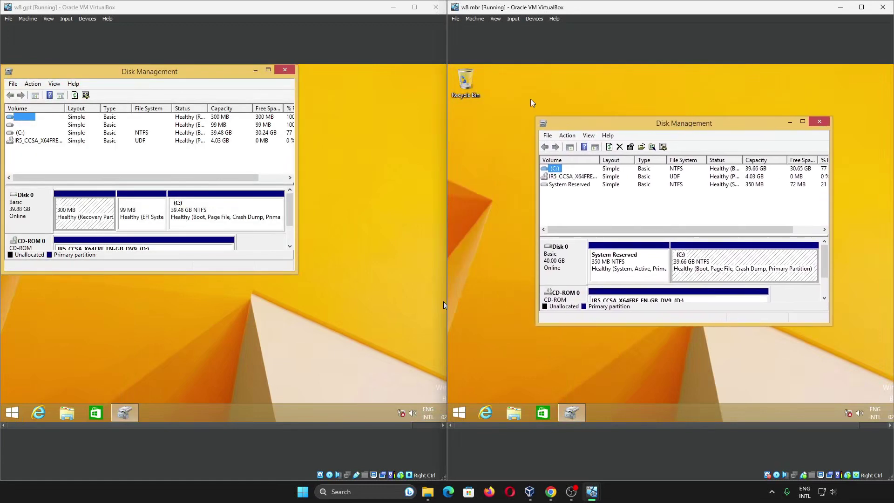
drag(118, 69, 189, 115)
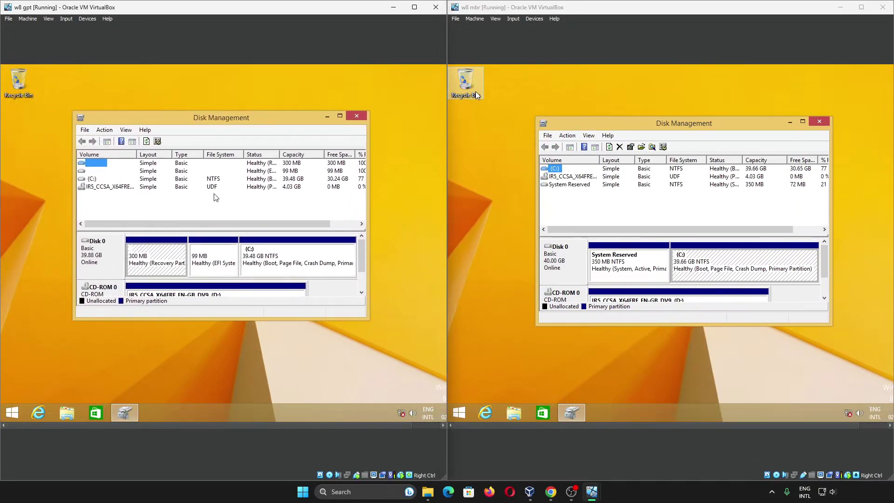
drag(370, 201, 418, 200)
drag(832, 207, 867, 207)
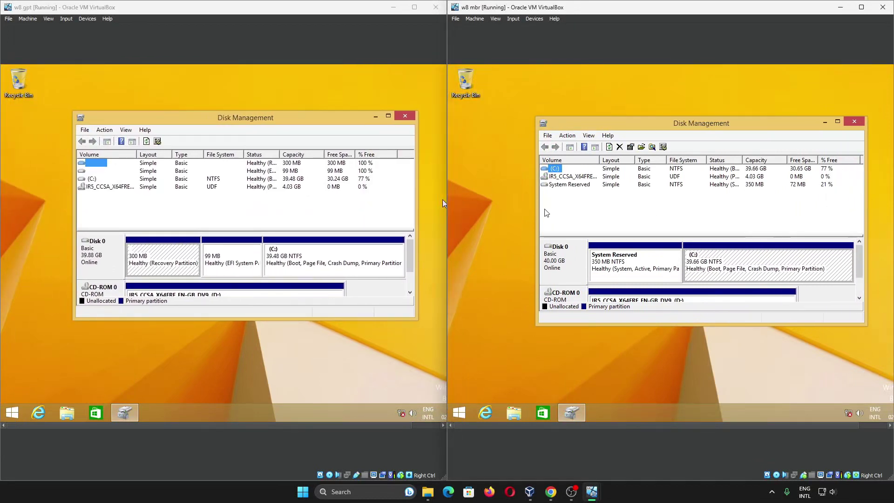
drag(537, 209, 527, 208)
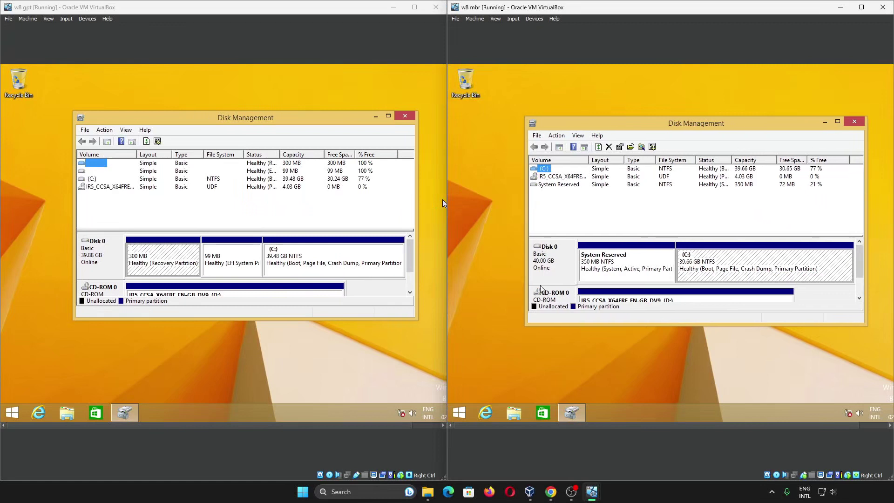
Step: Switch to Chrome and highlight the MBR-to-GPT article's sentence about having more than four partitions per disk
mouse_move(571, 412)
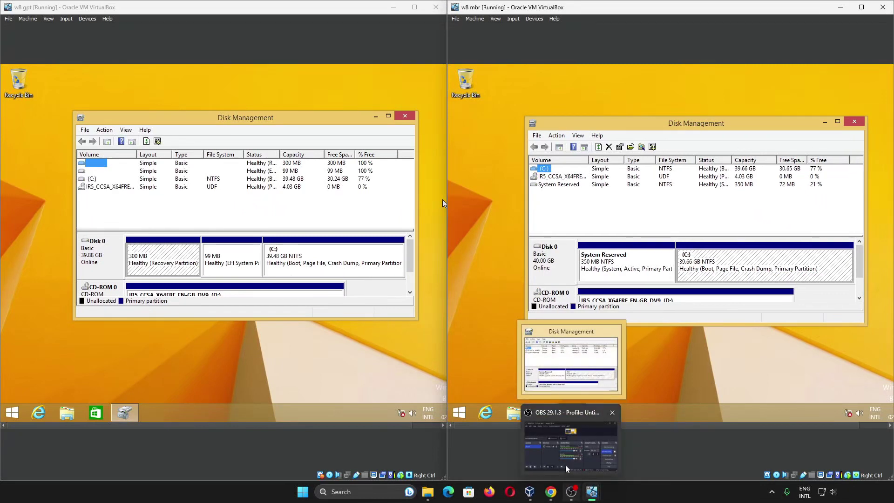
click(551, 492)
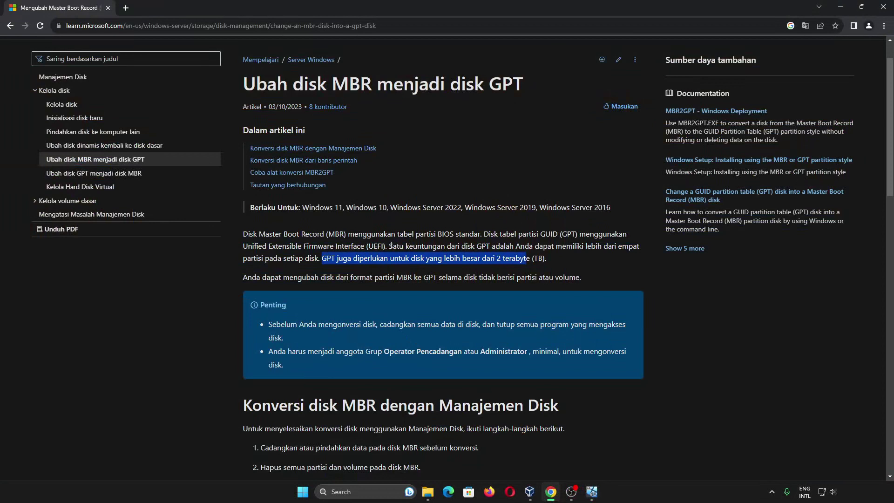
drag(389, 246, 318, 263)
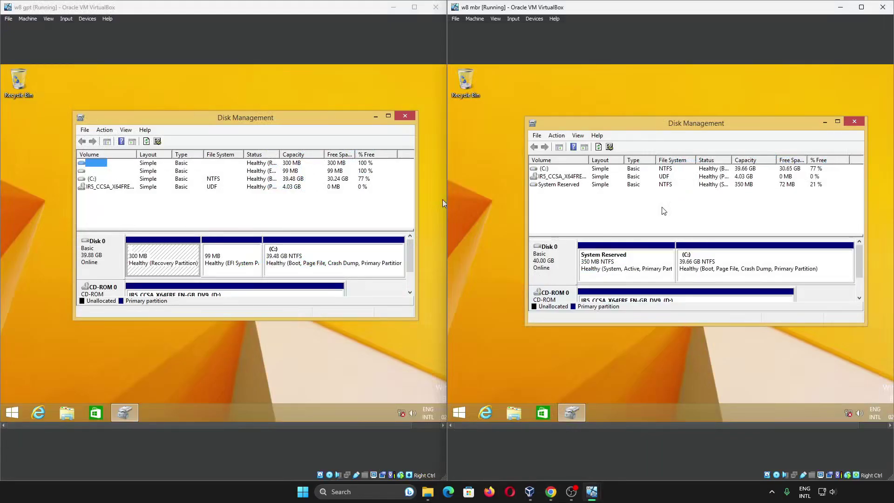
Step: Shrink volume C: in the w8 mbr machine by 500 MB
right_click(553, 170)
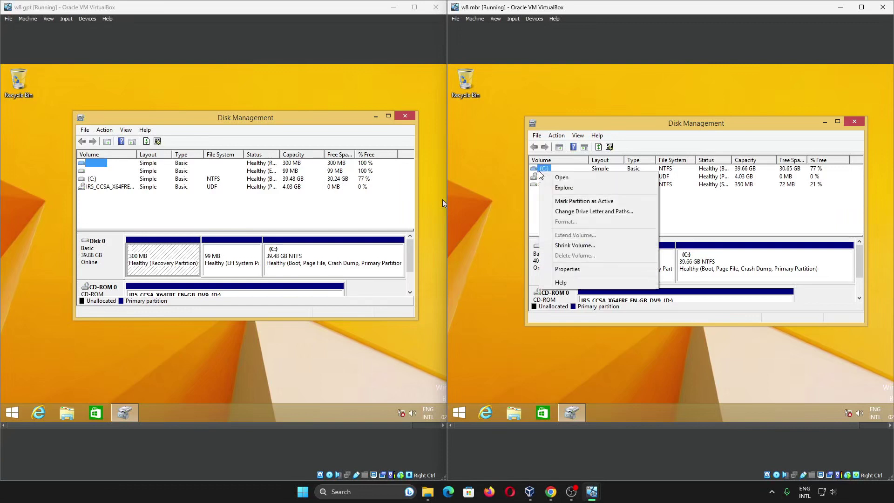
click(592, 242)
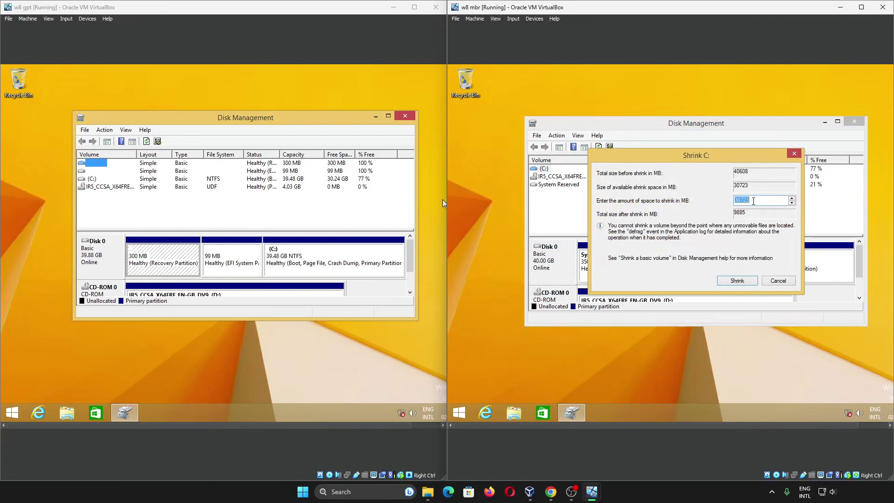
text(500)
click(741, 282)
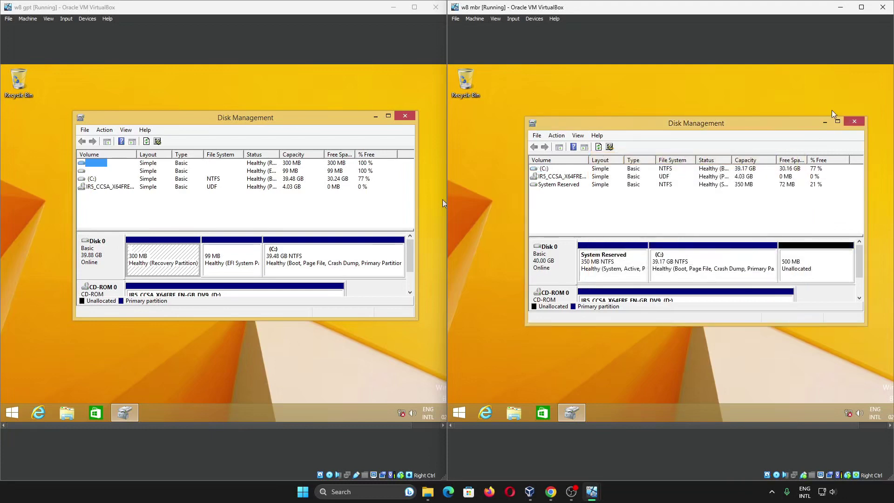
Step: Maximize Disk Management in w8 mbr and shrink volume C: by another 500 MB
click(837, 121)
right_click(466, 113)
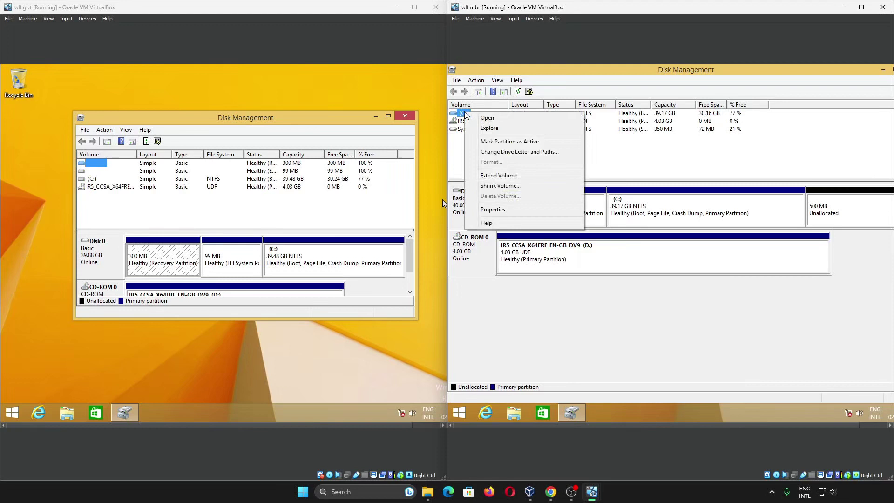
click(500, 185)
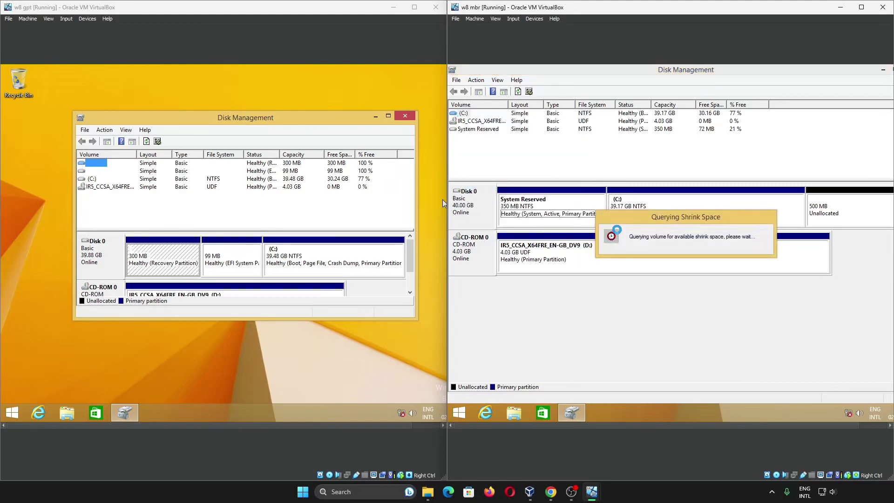
text(500)
click(734, 293)
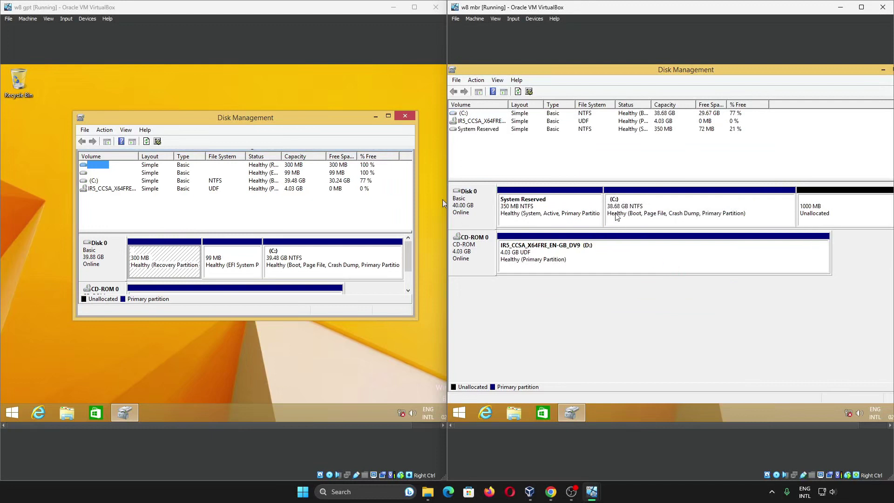
Step: Shrink volume C: in w8 mbr by a further 1000 MB
right_click(467, 116)
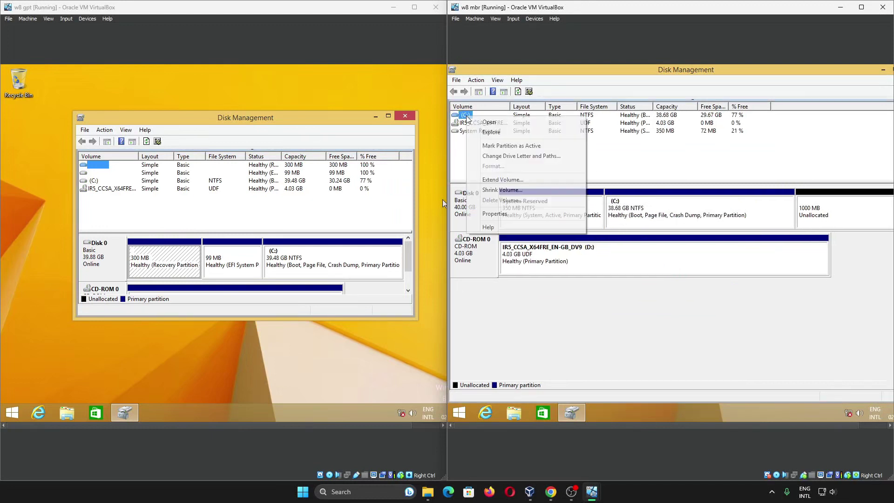
click(527, 189)
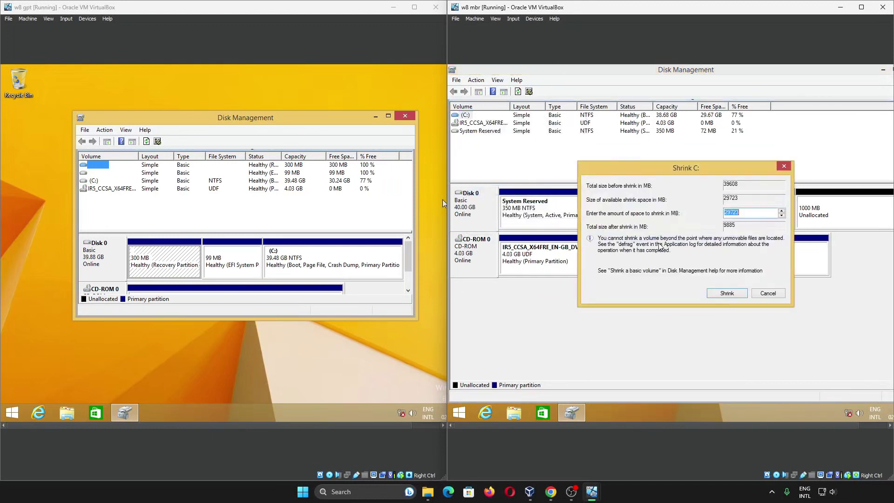
text(1000)
click(720, 292)
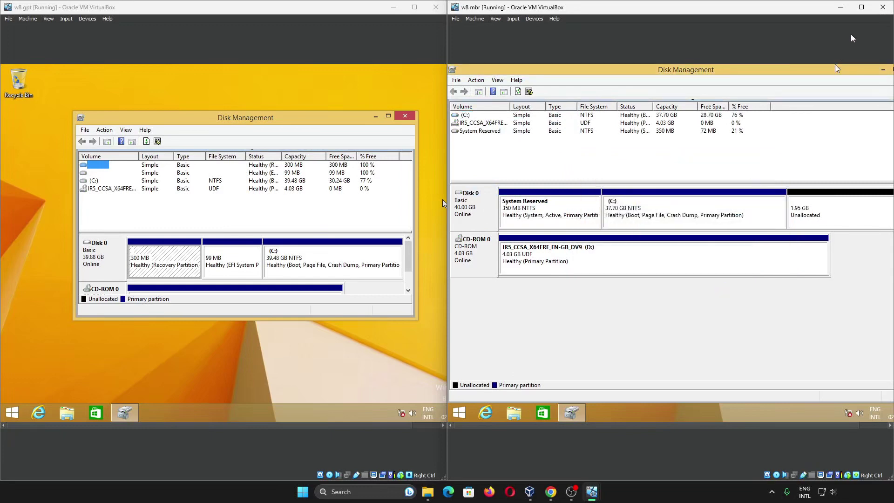
Step: Maximize the w8 mbr machine window and create a 500 MB simple volume with default settings in the unallocated space
click(861, 7)
right_click(621, 208)
click(606, 210)
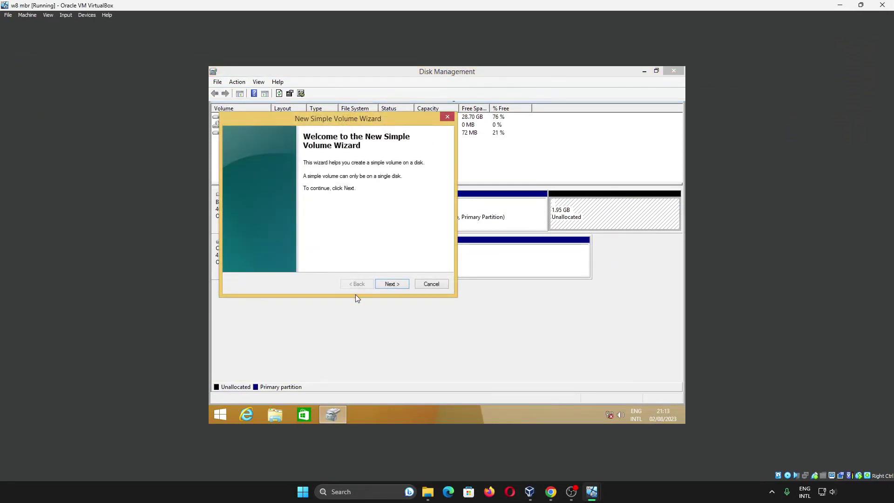
click(384, 286)
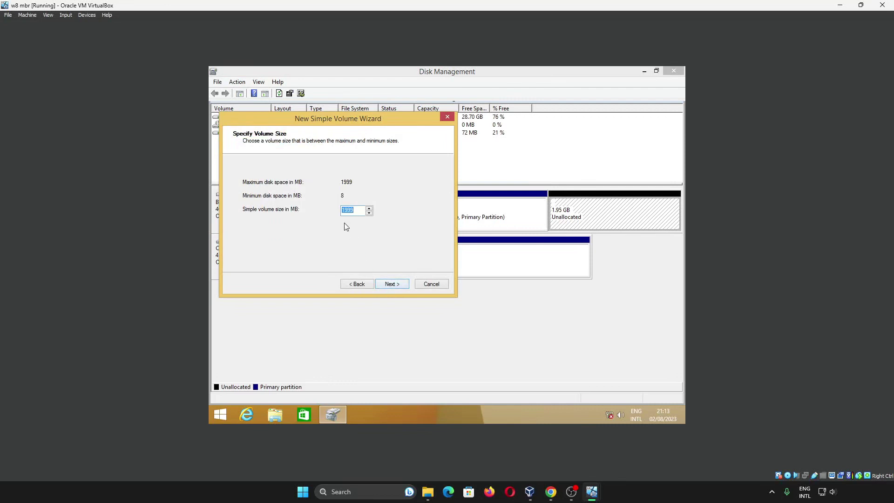
text(500)
click(393, 284)
click(392, 284)
click(392, 284)
click(392, 284)
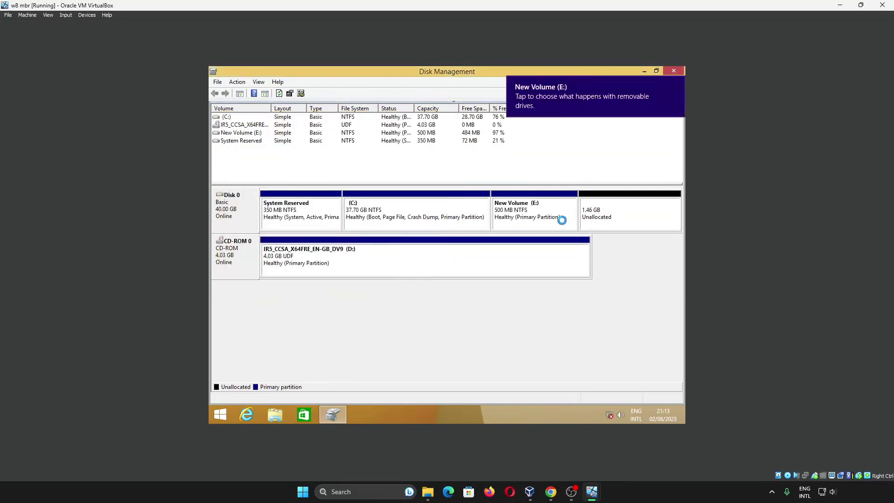
Step: Create a second 500 MB simple volume with default settings in the remaining unallocated space after E:
right_click(587, 214)
click(610, 219)
click(391, 282)
text(500)
click(391, 282)
click(391, 282)
click(391, 282)
click(391, 282)
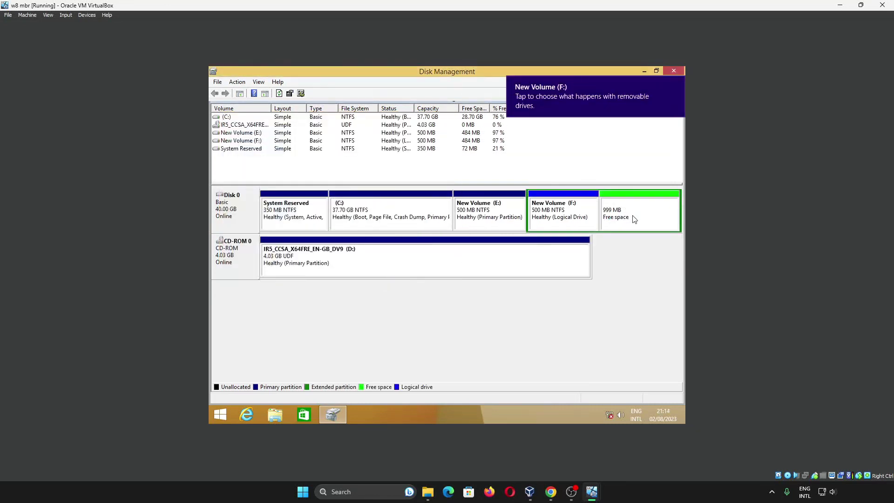
Step: Create a 200 MB simple volume with default settings in the extended partition's free space after F:
right_click(636, 219)
click(659, 224)
click(392, 283)
text(200)
click(391, 284)
click(392, 284)
click(391, 284)
click(392, 284)
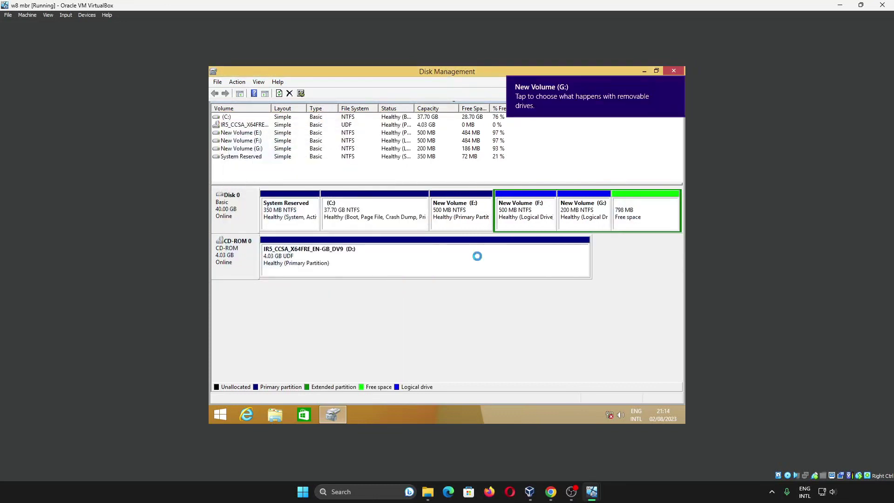
Step: Create another 200 MB simple volume with default settings in the free space after G:
right_click(645, 215)
click(669, 219)
click(392, 284)
text(200)
click(393, 284)
click(393, 284)
click(393, 285)
Step: Create a third 200 MB simple volume with default settings in the free space after H:
right_click(624, 209)
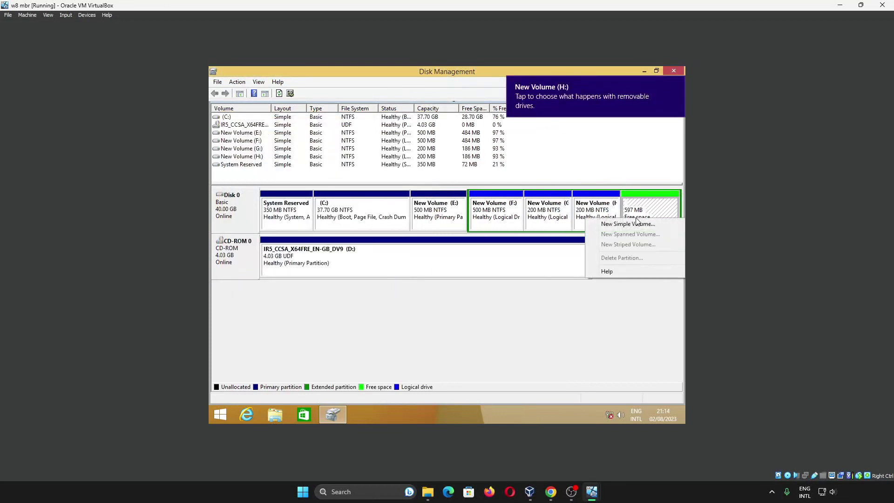
click(647, 215)
click(392, 284)
text(200)
click(392, 284)
click(392, 285)
click(392, 284)
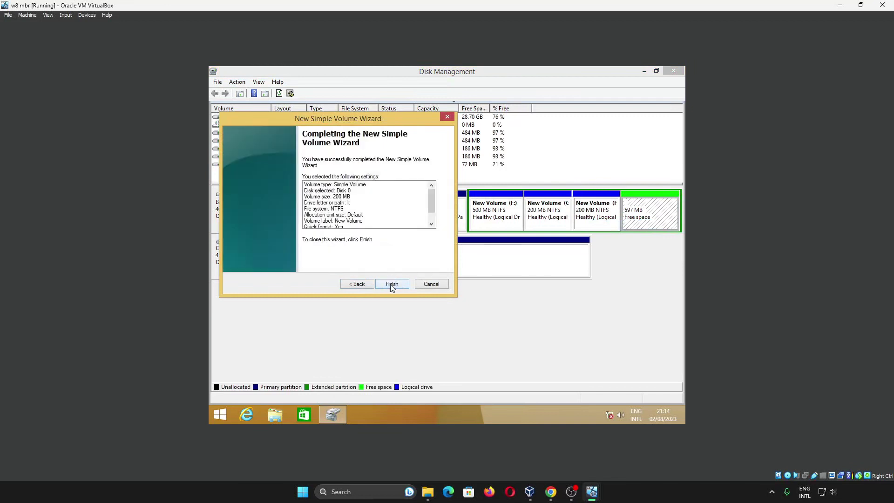
click(392, 284)
Step: Create one last simple volume with drive letter J that fills all remaining free space in the extended partition
right_click(670, 210)
click(642, 214)
click(392, 284)
click(392, 284)
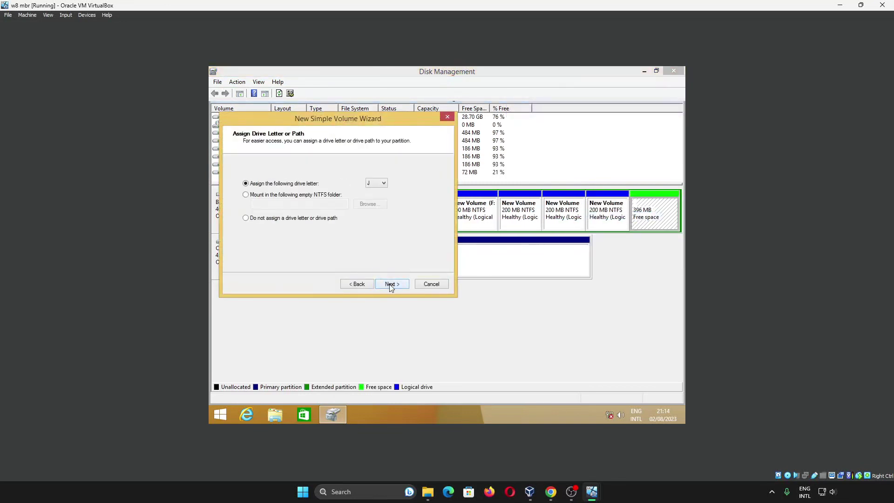
click(392, 285)
click(392, 284)
click(392, 284)
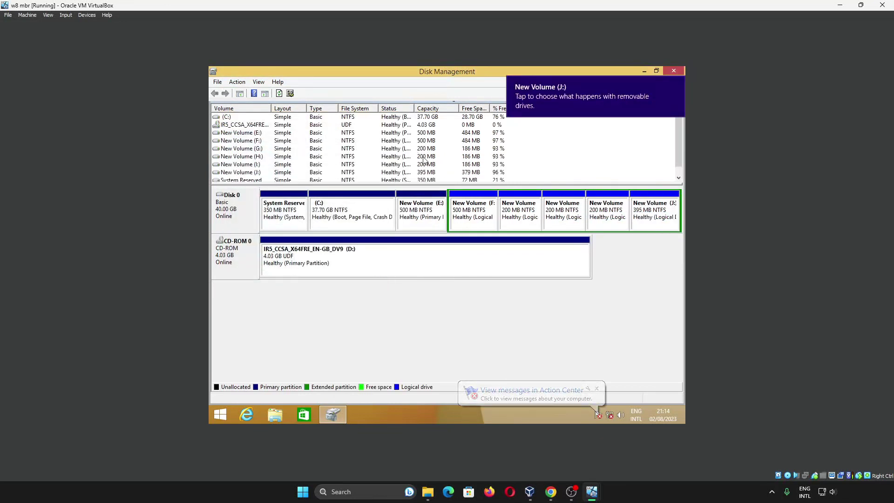
click(655, 213)
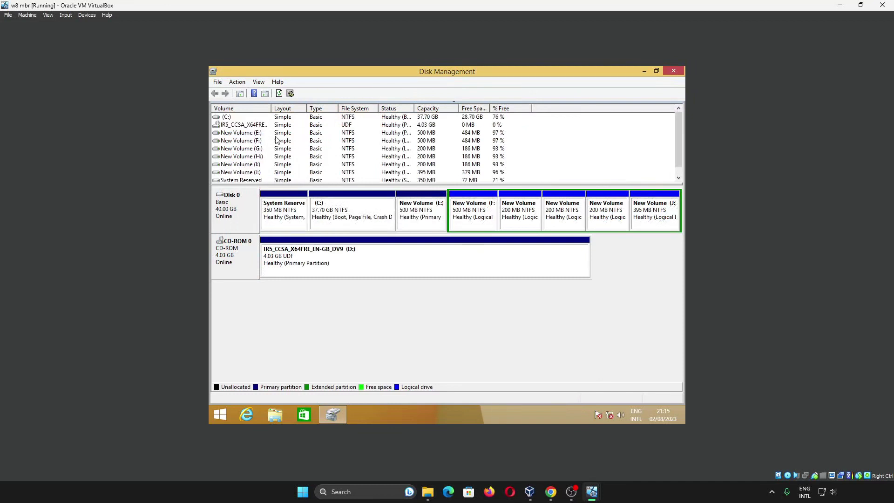
right_click(228, 117)
click(272, 144)
click(535, 278)
Step: Shrink volume C: by 2000 MB to free space between it and the E: partition
right_click(228, 116)
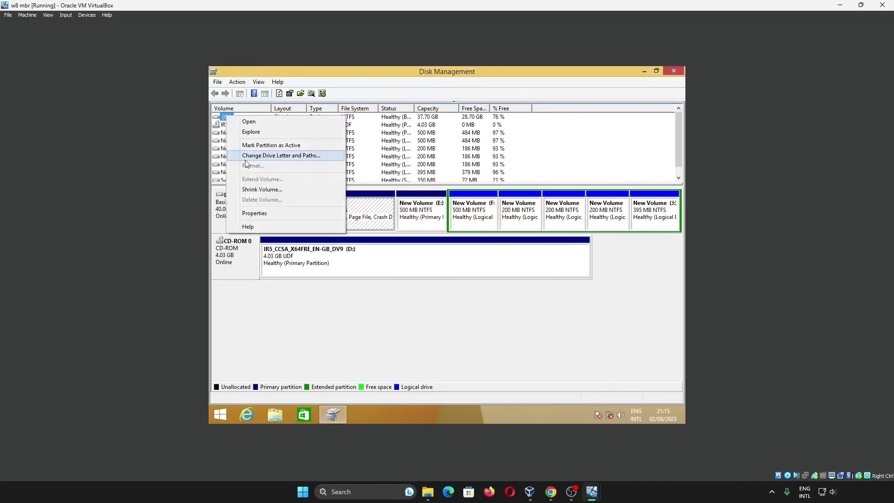
click(262, 188)
text(2000)
click(494, 297)
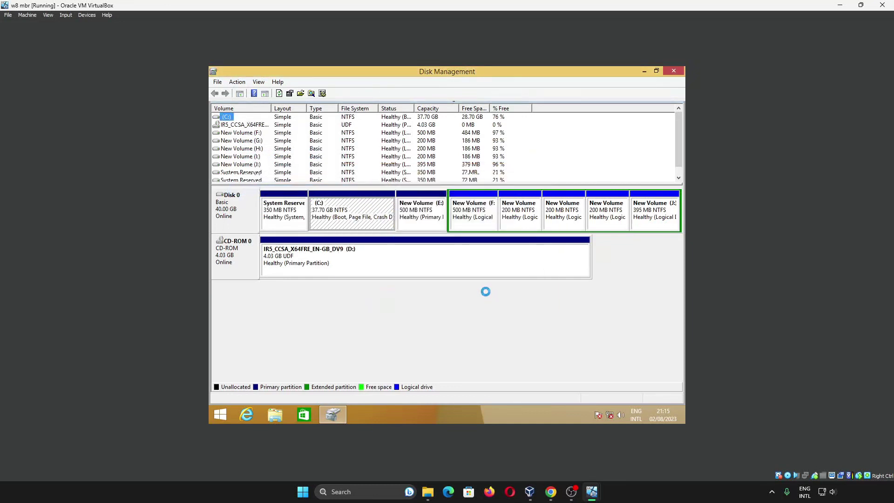
Step: Try to create a simple volume with drive letter K across the whole unallocated space between C: and E:
right_click(420, 220)
click(448, 224)
click(396, 285)
click(396, 285)
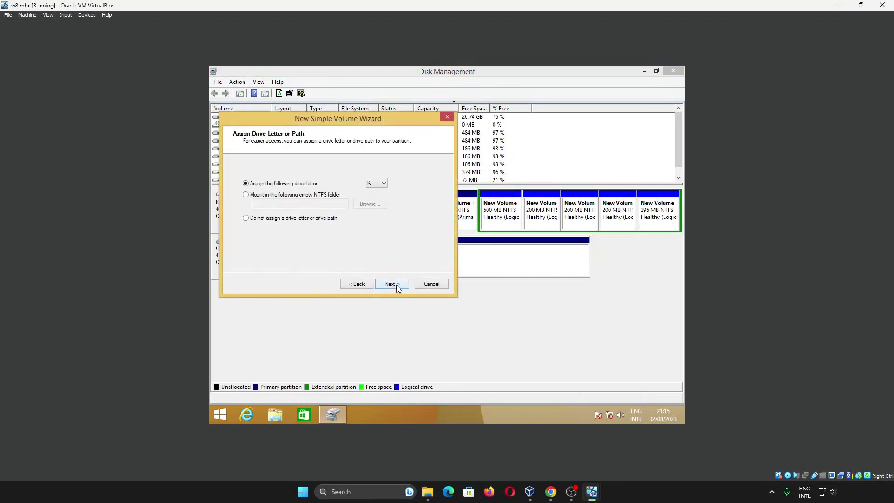
click(396, 285)
click(396, 285)
click(396, 285)
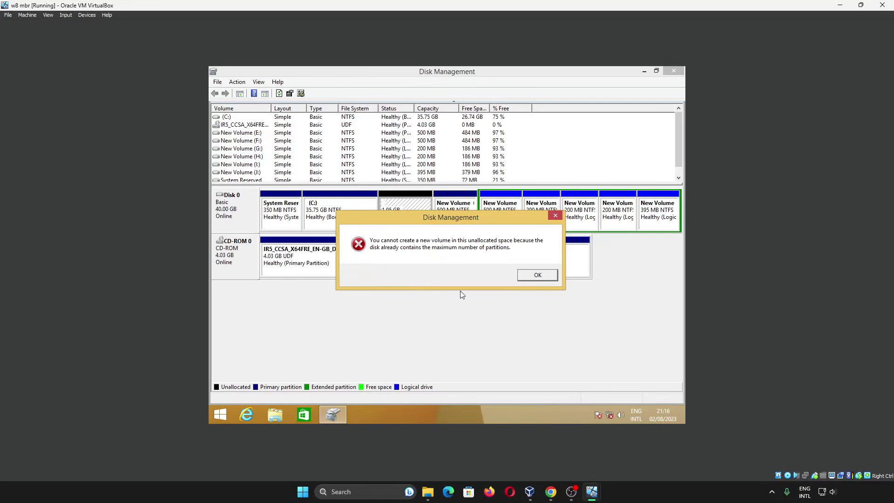
click(541, 276)
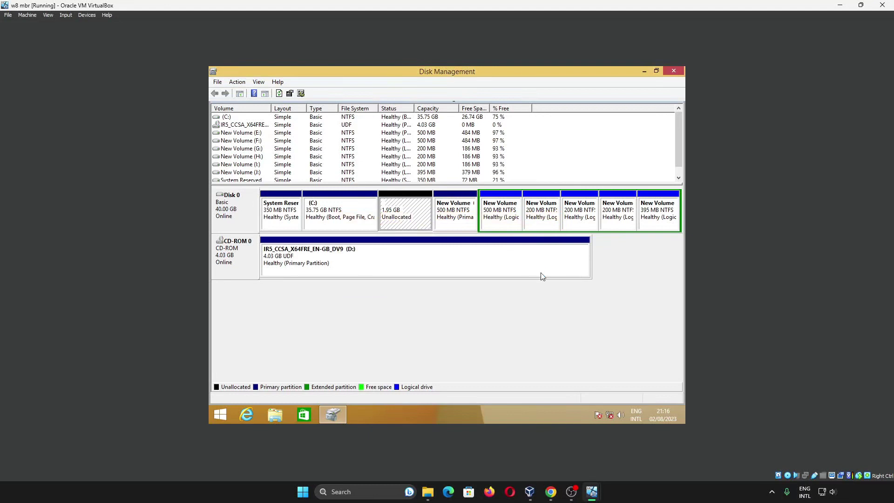
Step: Examine the C: partition, the unallocated space and each logical drive in the extended partition on Disk 0
click(494, 214)
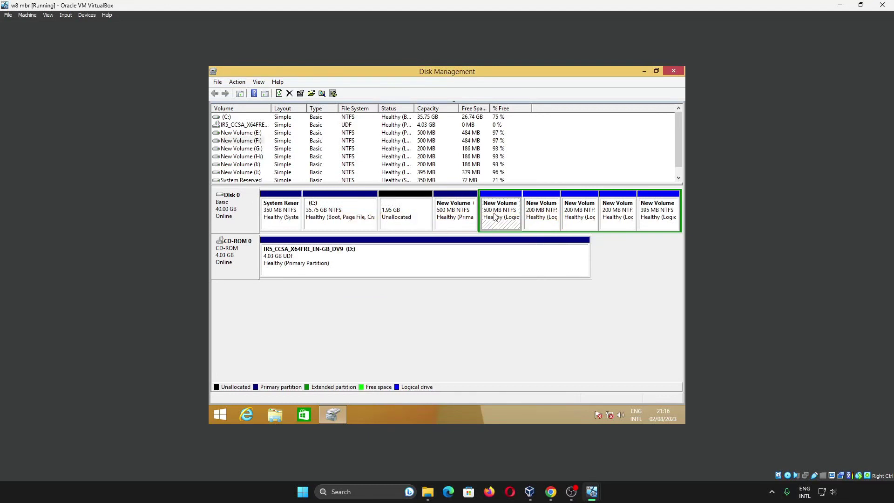
click(545, 210)
click(570, 210)
click(510, 210)
click(331, 213)
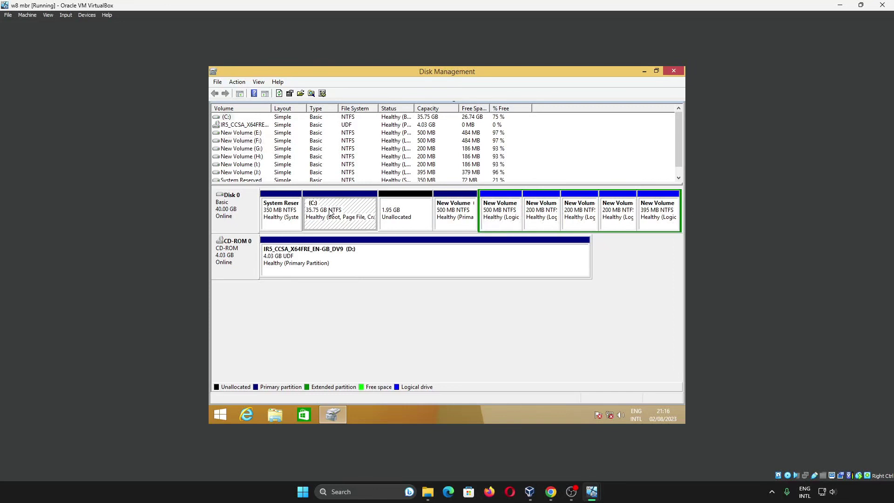
click(399, 214)
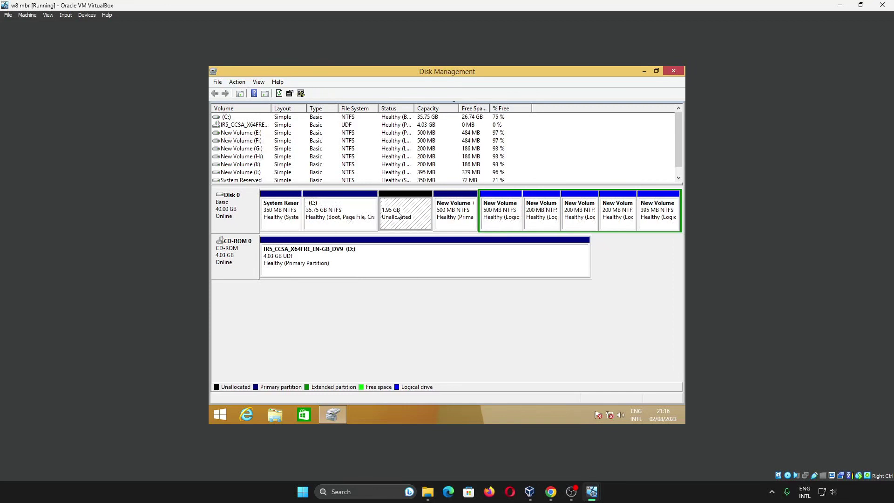
click(494, 205)
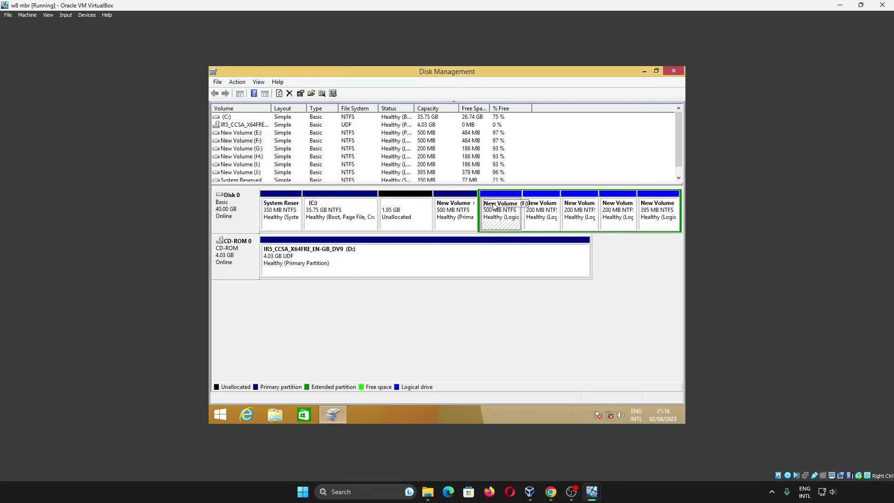
click(540, 207)
click(579, 206)
click(615, 206)
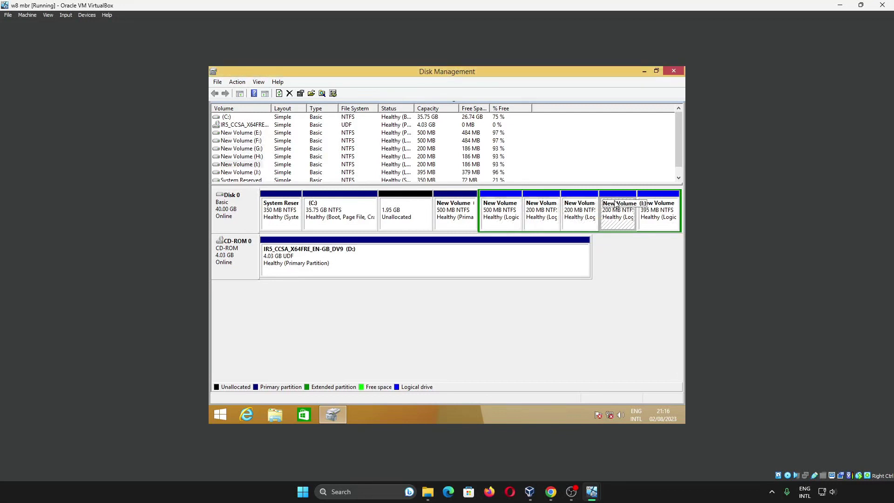
click(658, 206)
click(505, 219)
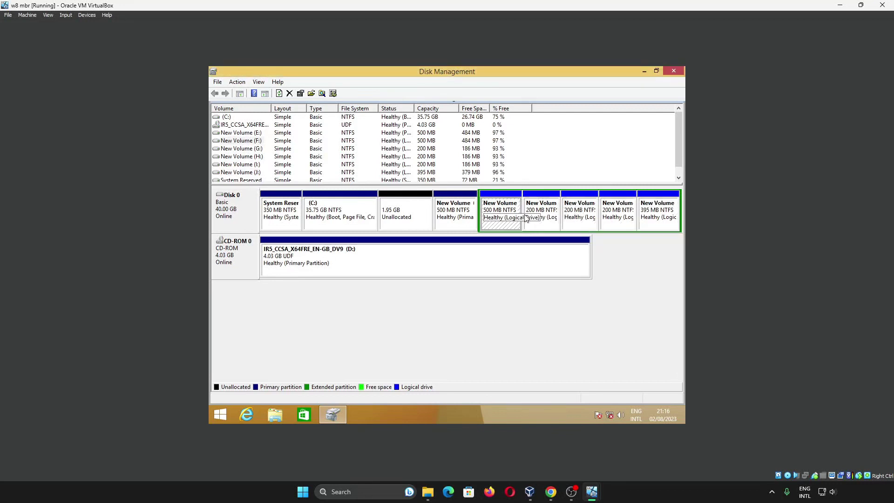
click(531, 219)
right_click(499, 217)
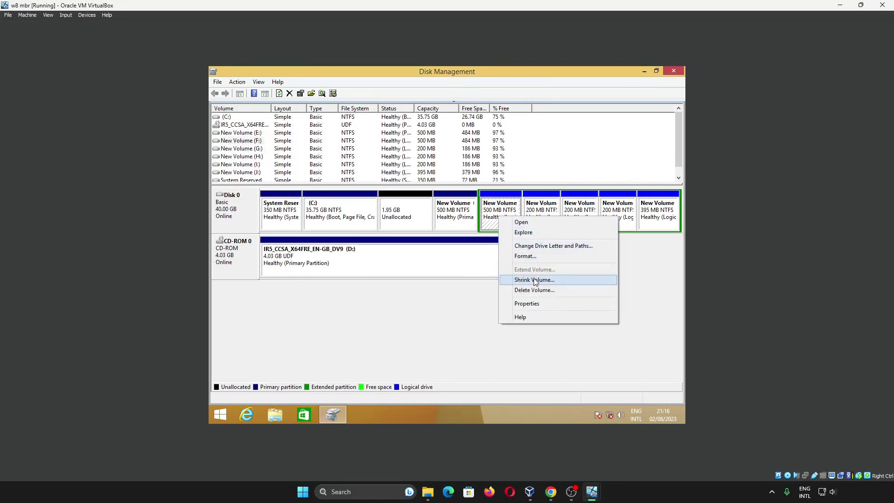
click(665, 214)
right_click(665, 213)
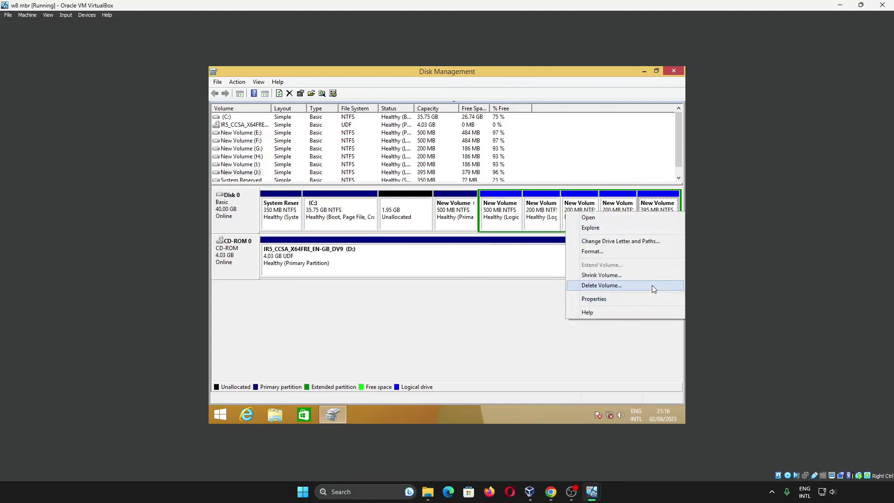
click(652, 285)
click(546, 278)
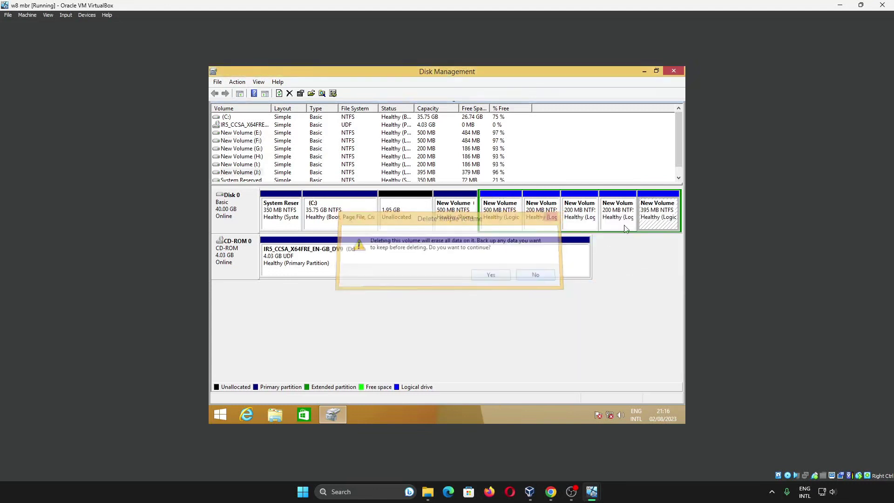
Step: Shrink the 500 MB logical volume F: by 283 MB to free space inside the extended partition
click(496, 224)
right_click(496, 222)
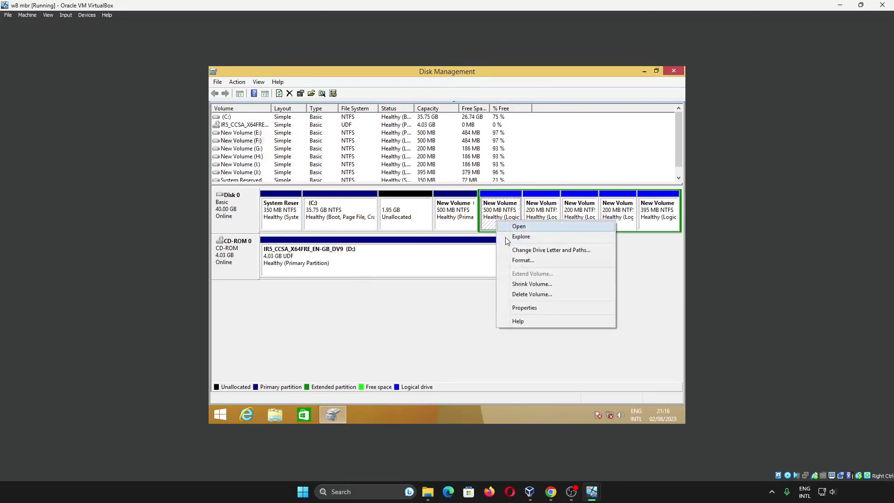
click(532, 284)
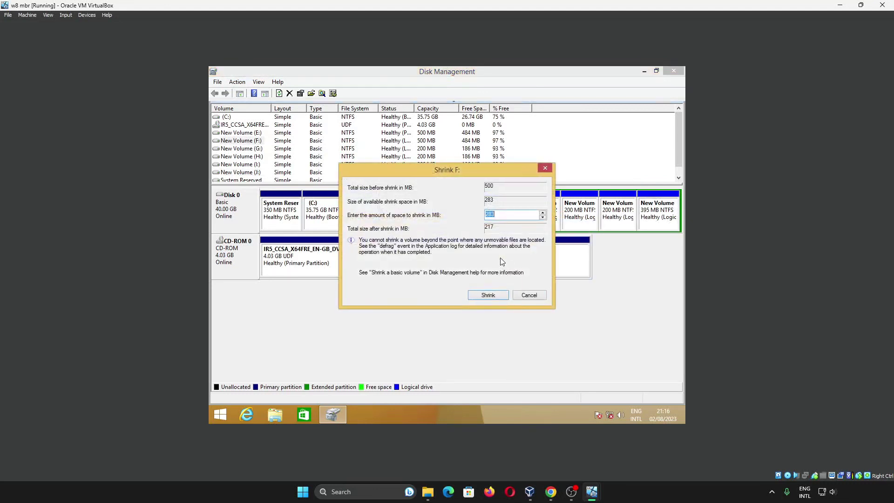
click(488, 296)
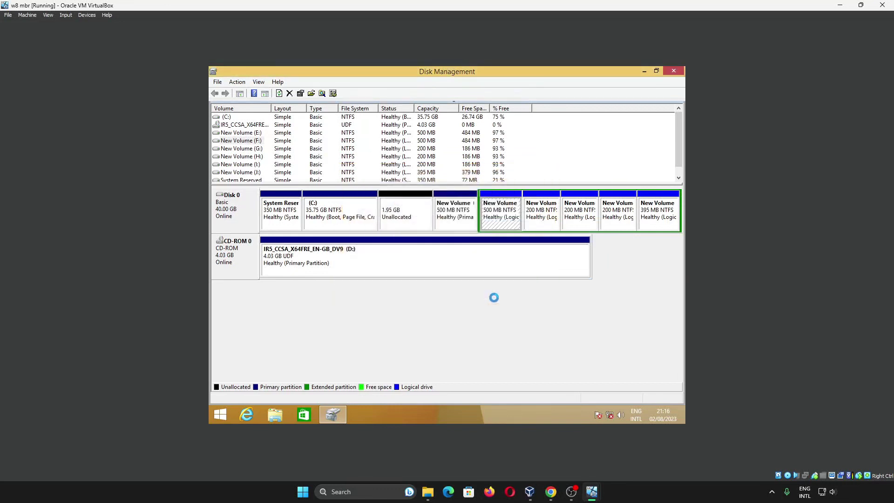
Step: Create a simple volume with drive letter L that fills the 283 MB of free space after F:
right_click(522, 217)
click(545, 227)
click(393, 284)
click(393, 284)
click(392, 284)
click(392, 284)
click(393, 284)
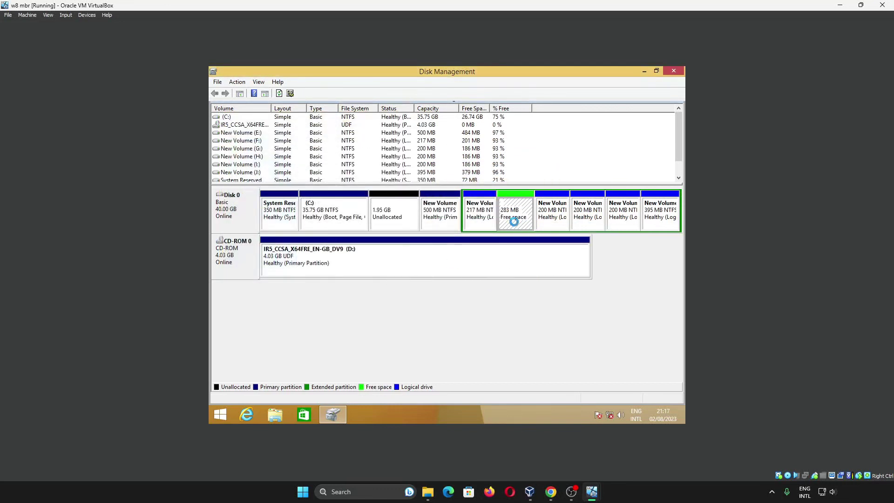
Step: Delete the last two logical volumes, J: and I:, from the extended partition
right_click(647, 213)
click(594, 297)
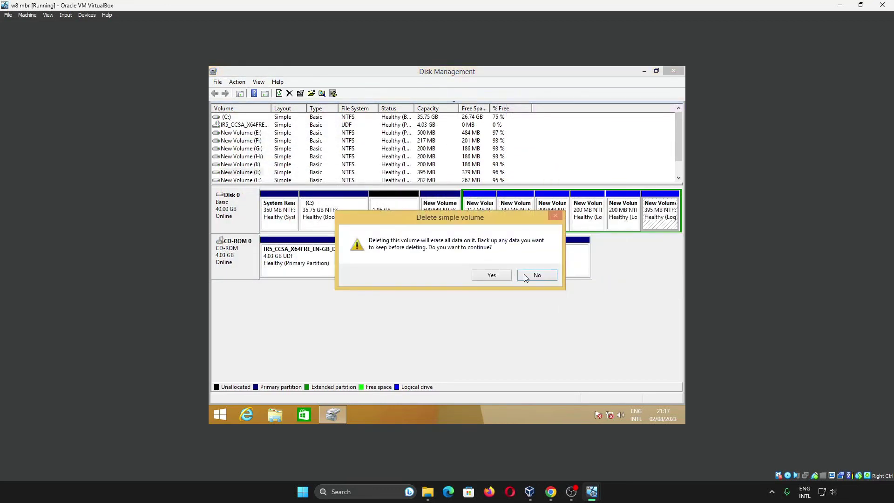
click(495, 275)
right_click(623, 213)
click(601, 289)
click(495, 275)
Step: Try to create a 1999 MB simple volume with drive letter I in the unallocated space between C: and E:
right_click(657, 214)
click(606, 220)
click(392, 284)
click(393, 284)
click(393, 283)
click(393, 284)
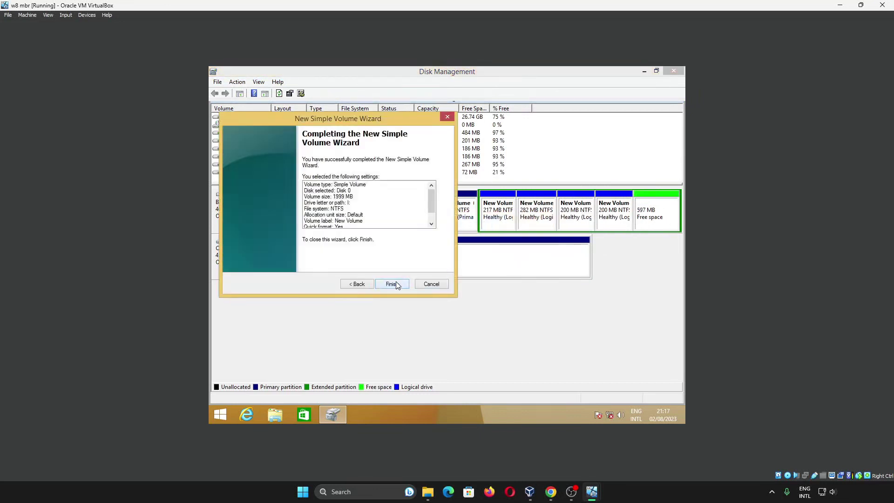
click(394, 283)
click(534, 275)
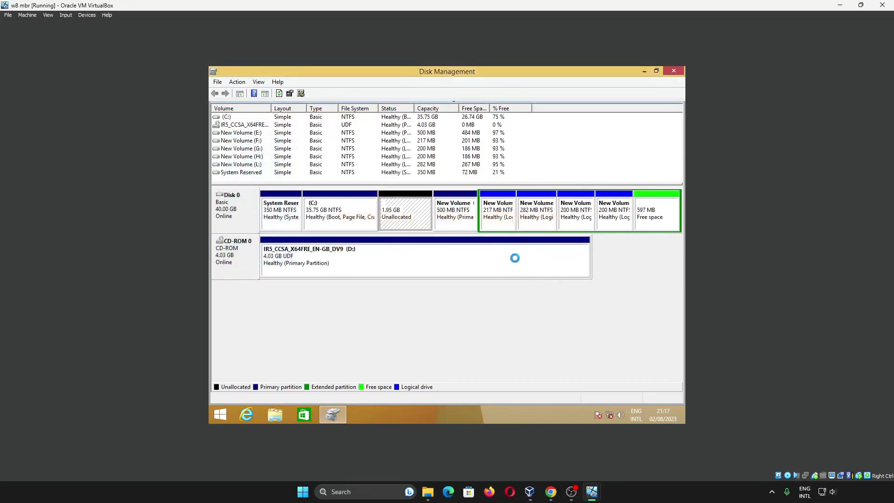
Step: Delete the remaining logical volumes H:, G:, L: and F: so the extended partition holds only free space
right_click(604, 213)
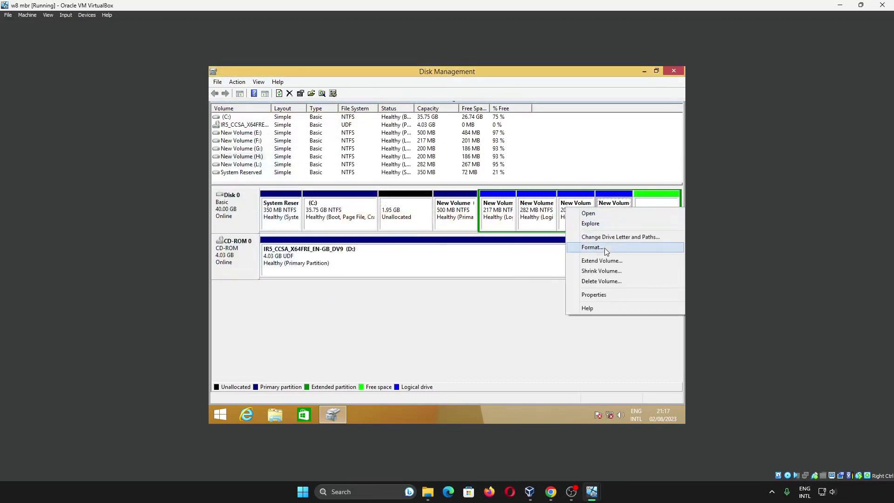
click(601, 279)
key(Return)
right_click(604, 212)
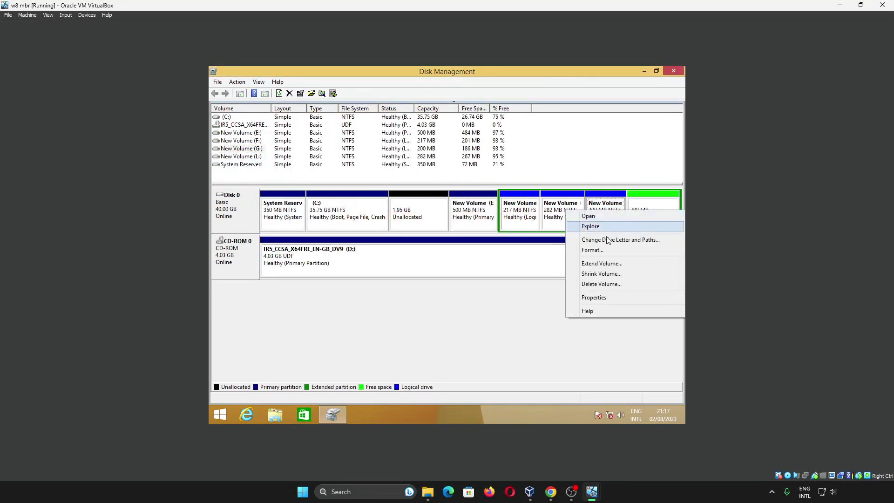
click(601, 280)
key(Return)
right_click(590, 212)
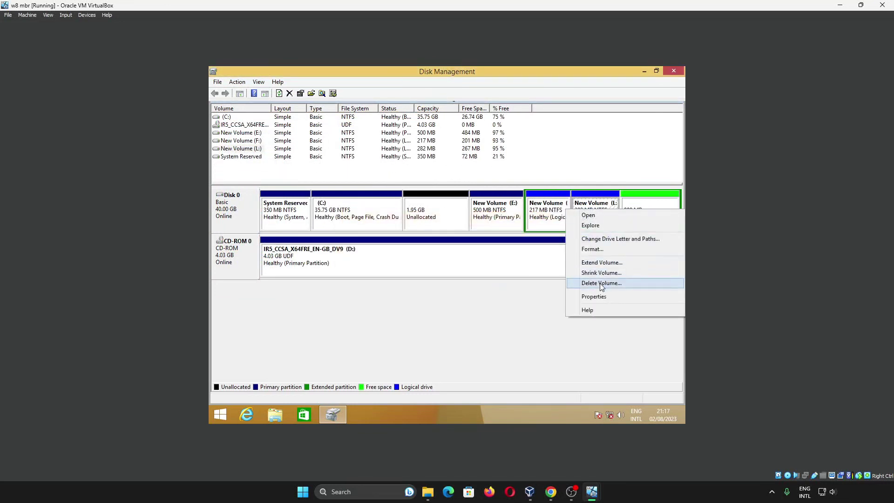
click(601, 282)
key(Return)
right_click(590, 221)
click(601, 282)
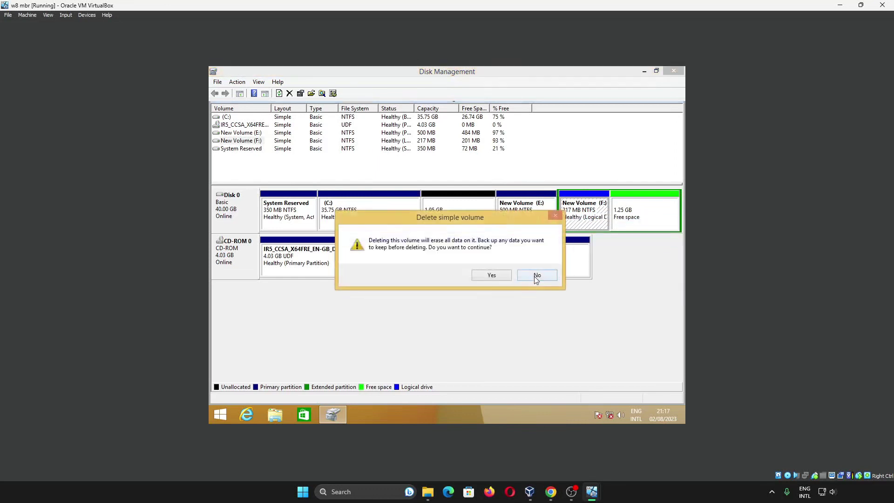
key(Return)
Step: Create a single 1499 MB simple volume with drive letter F that fills the extended partition's free space
right_click(621, 219)
click(638, 225)
click(392, 284)
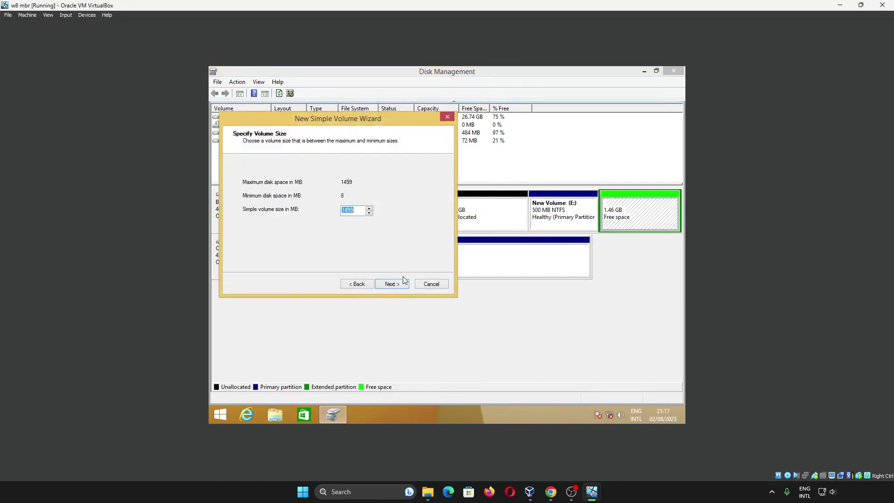
click(391, 284)
click(392, 283)
click(392, 284)
click(392, 283)
Step: Try again to create a simple volume across the whole 1.95 GB unallocated space between C: and E:
right_click(499, 216)
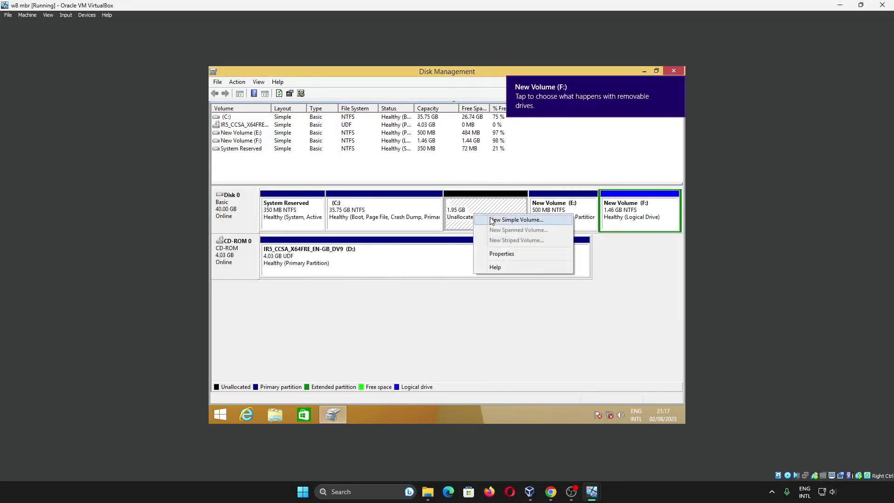
click(515, 223)
click(392, 284)
click(392, 284)
click(392, 283)
click(391, 284)
click(393, 283)
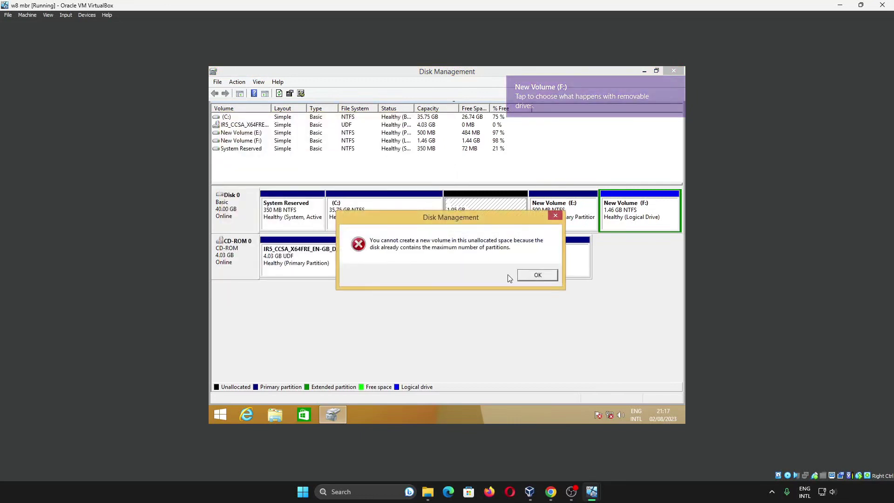
click(535, 278)
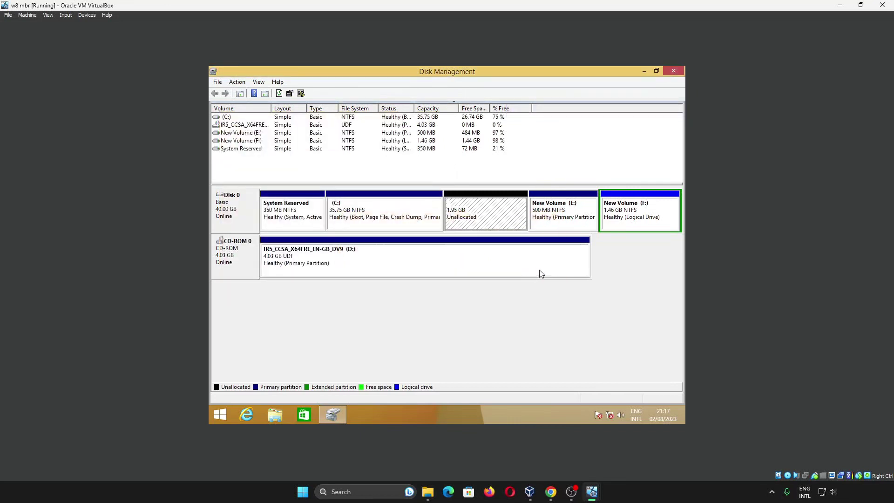
Step: Examine the System Reserved, C:, E: and F: partitions on the MBR disk one by one
click(308, 212)
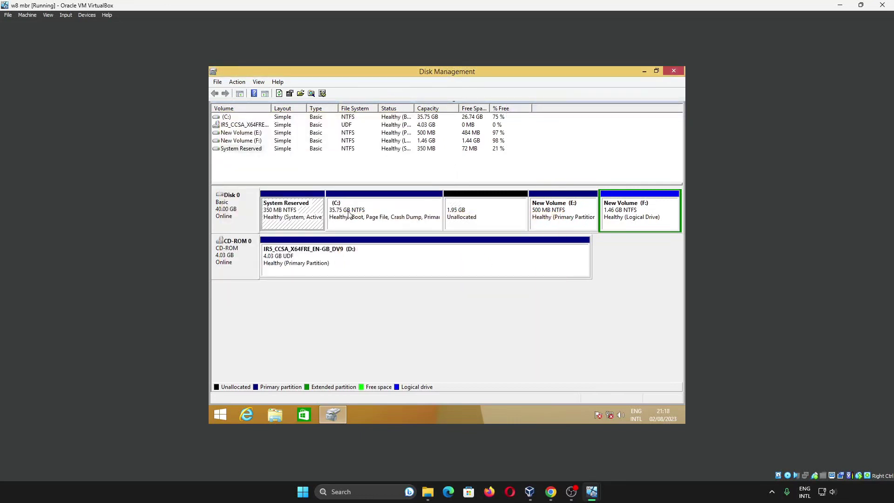
key(Right)
key(Right)
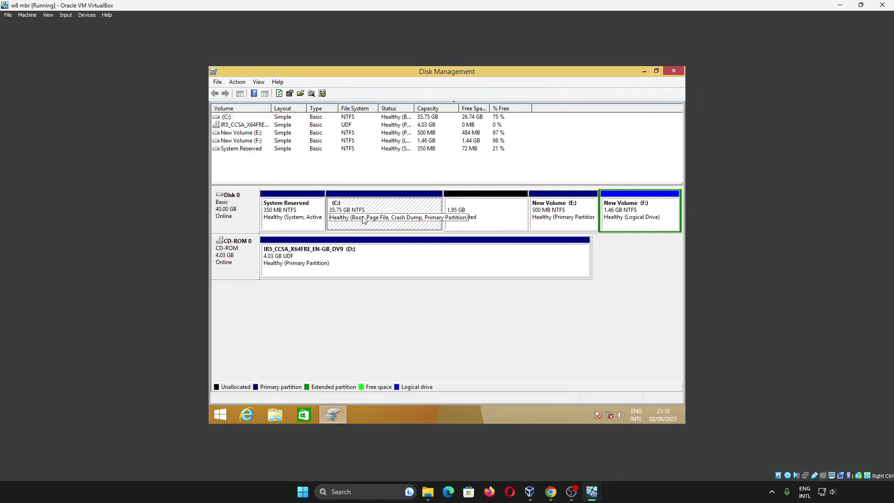
click(534, 220)
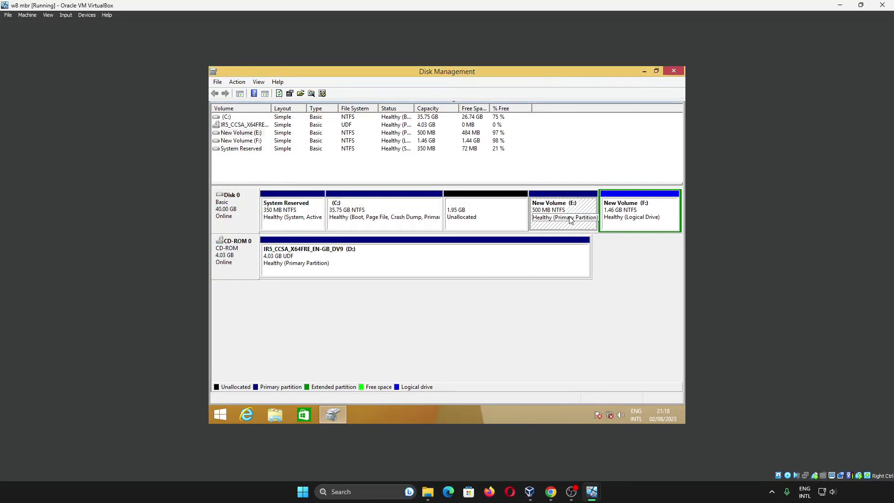
click(647, 219)
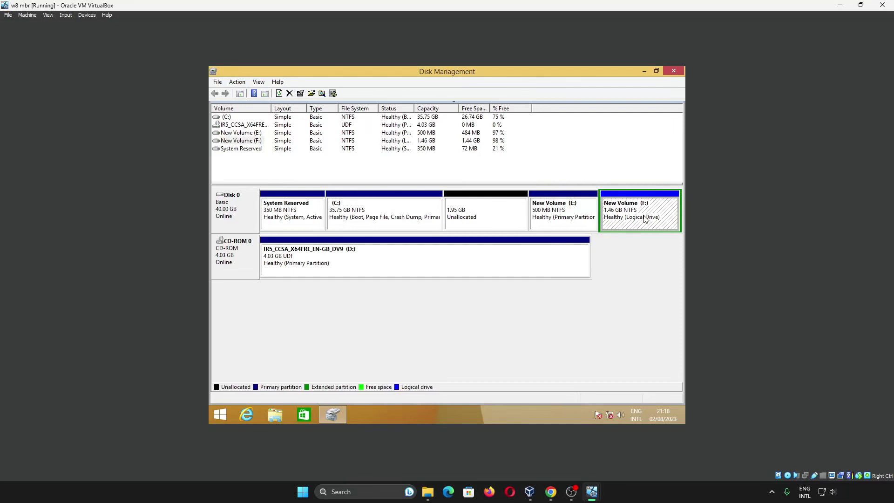
Step: Switch to the w8 gpt virtual machine, shrink volume C: by 2000 MB and create simple volume E: in the freed space
key(super+Right)
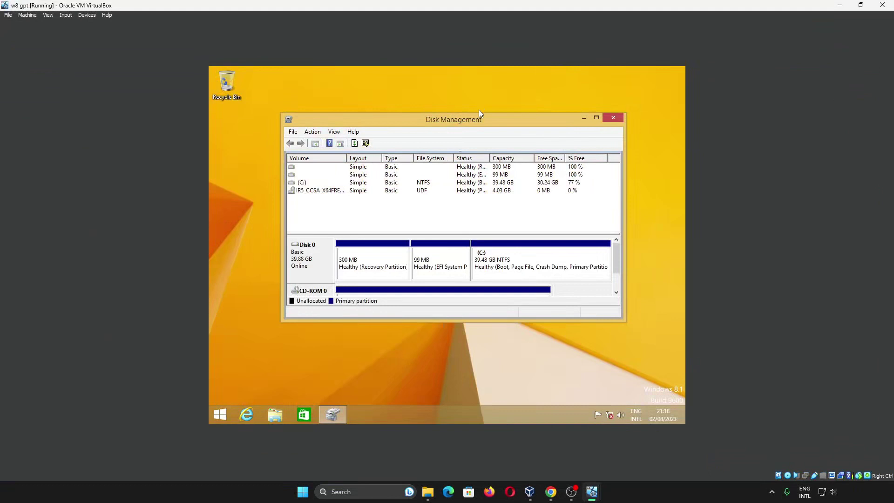
click(305, 183)
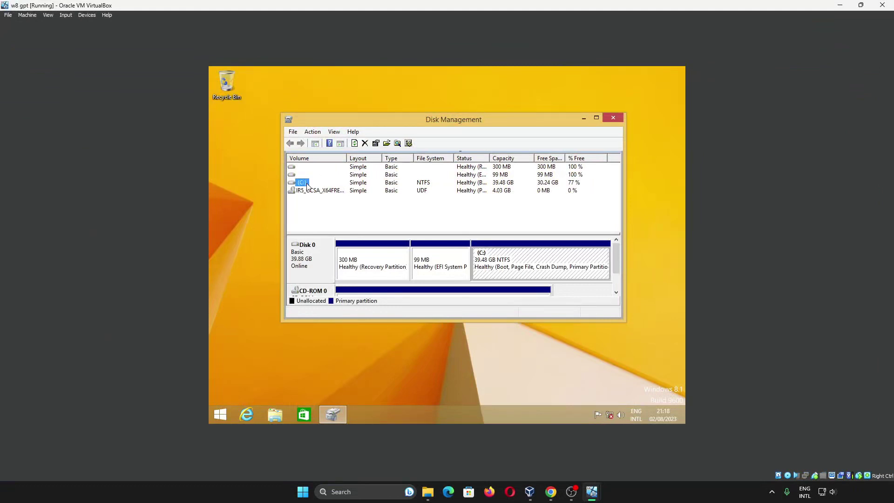
key(super+Up)
right_click(481, 220)
click(530, 278)
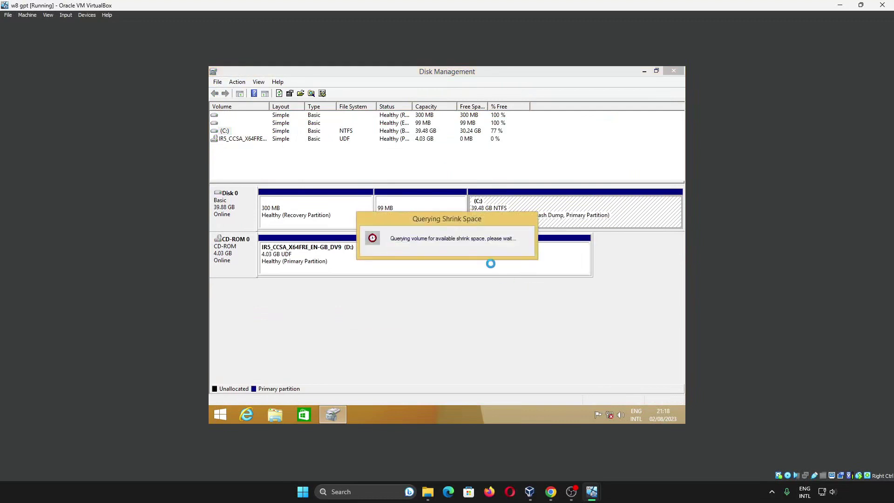
text(2000)
click(488, 295)
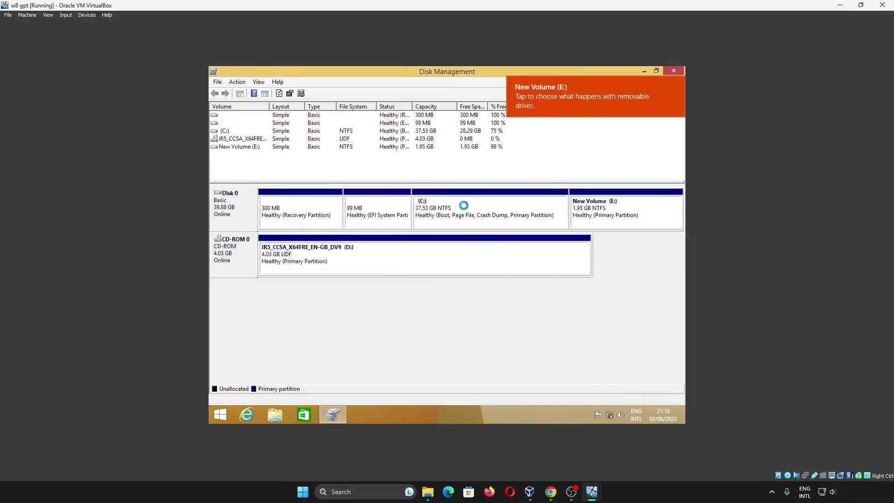
Step: Shrink volume C: by another 2000 MB and create simple volume F: in the freed space before E:
right_click(535, 225)
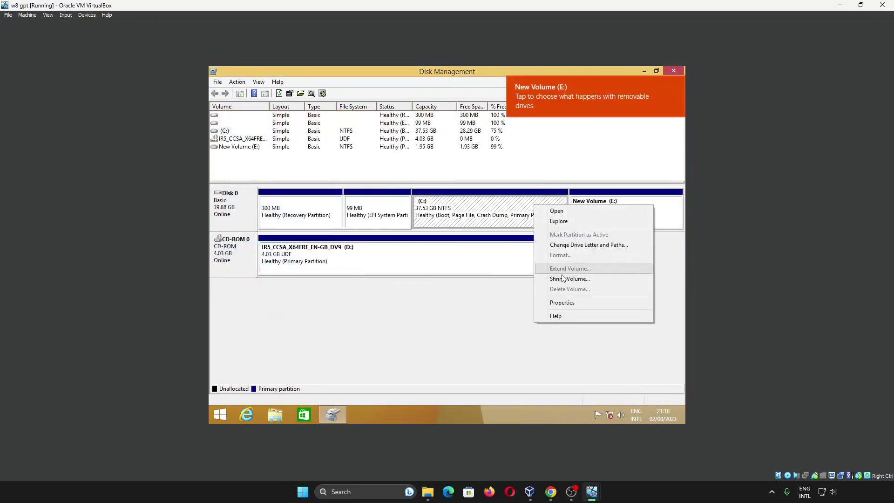
click(549, 274)
text(2000)
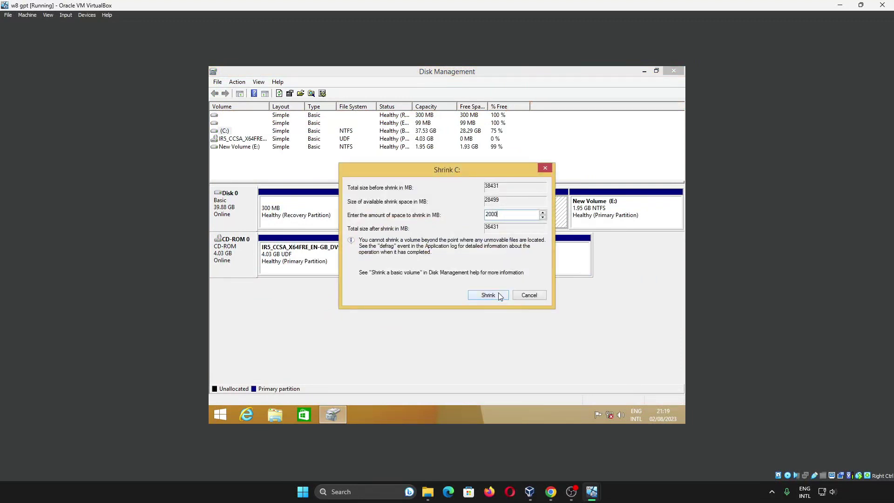
click(488, 295)
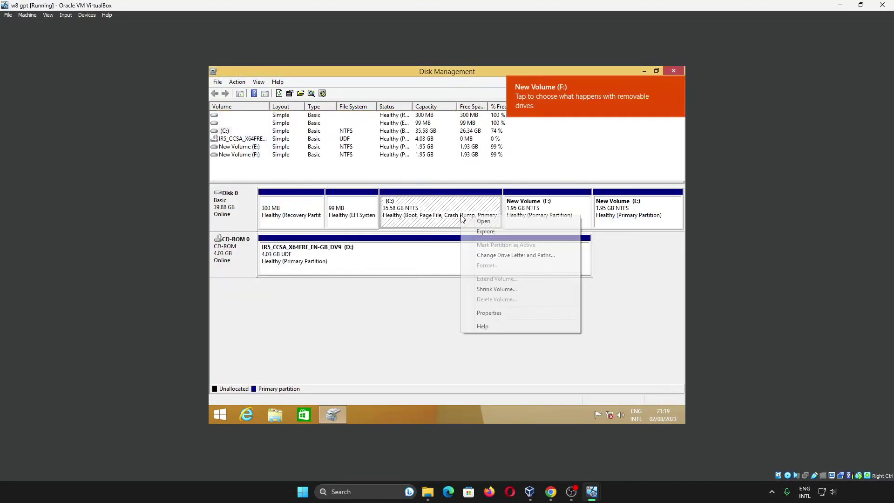
Step: Shrink volume C: by a further 2000 MB and create simple volume G: in the freed space before F:
click(480, 287)
text(2000)
click(488, 295)
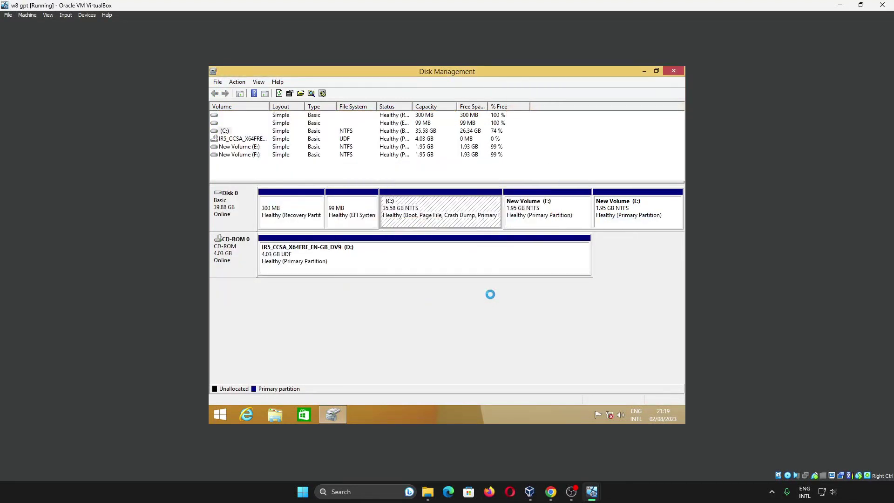
right_click(500, 217)
click(512, 224)
click(399, 281)
click(399, 282)
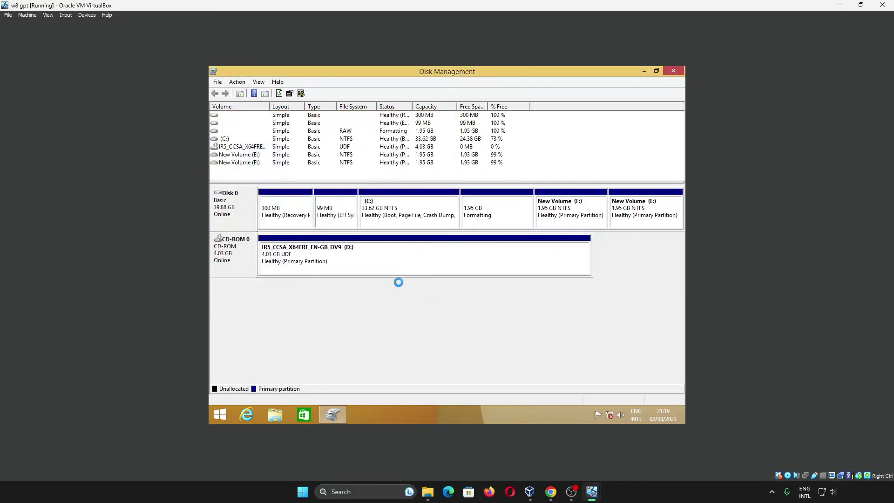
Step: Shrink volume C: once more to free 1.95 GB and create simple volume H: in the space before G:
right_click(406, 225)
right_click(429, 256)
click(454, 299)
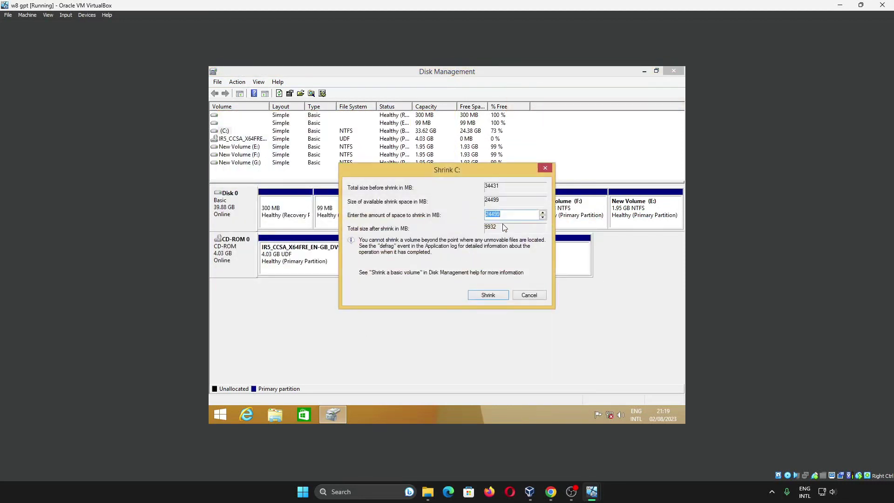
click(488, 295)
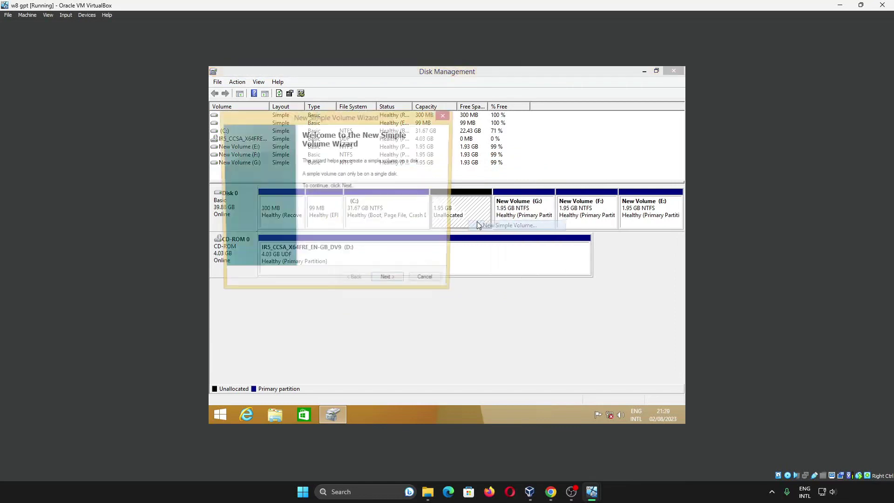
click(393, 282)
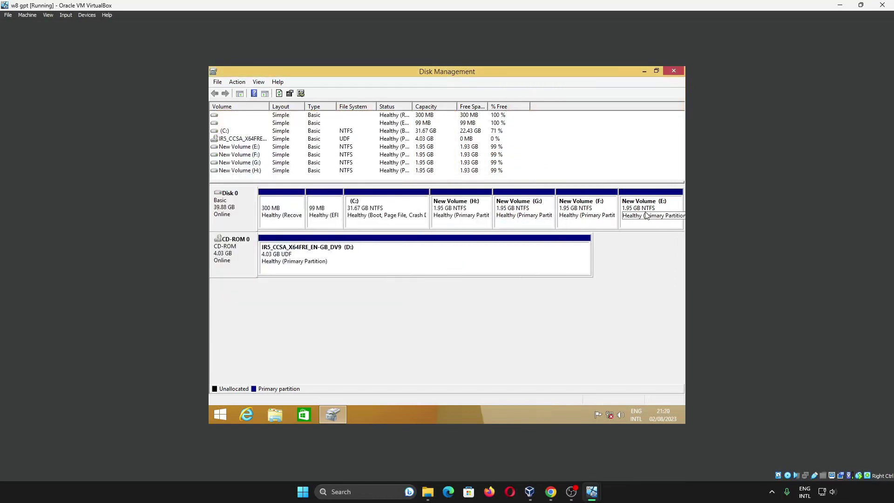
click(573, 217)
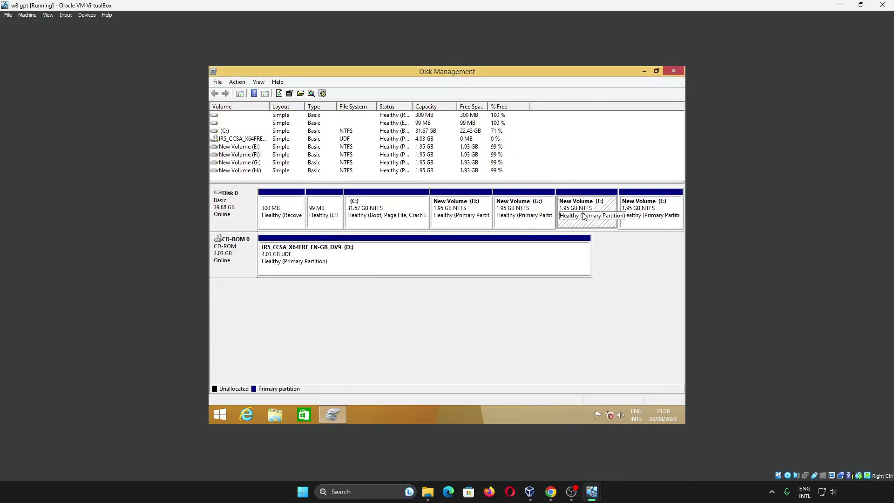
Step: Examine the G:, H:, C:, EFI and recovery partitions of Disk 0 one after another
click(511, 217)
click(446, 216)
click(383, 216)
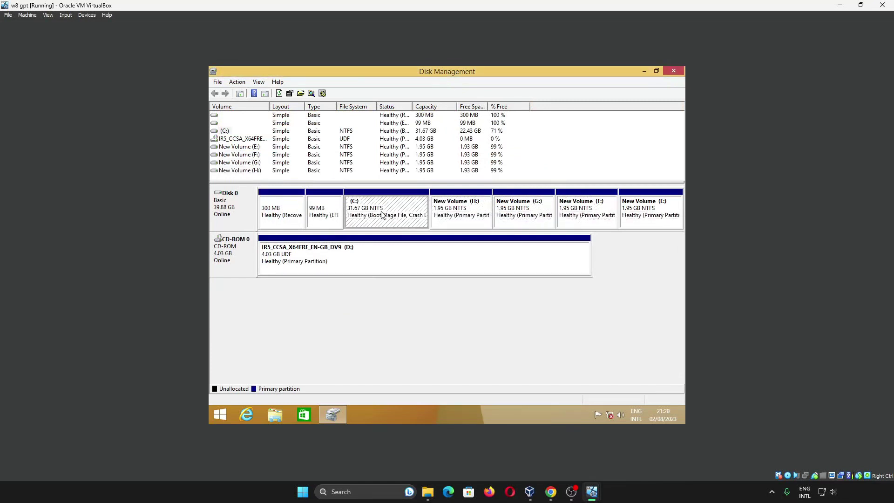
click(331, 215)
click(280, 212)
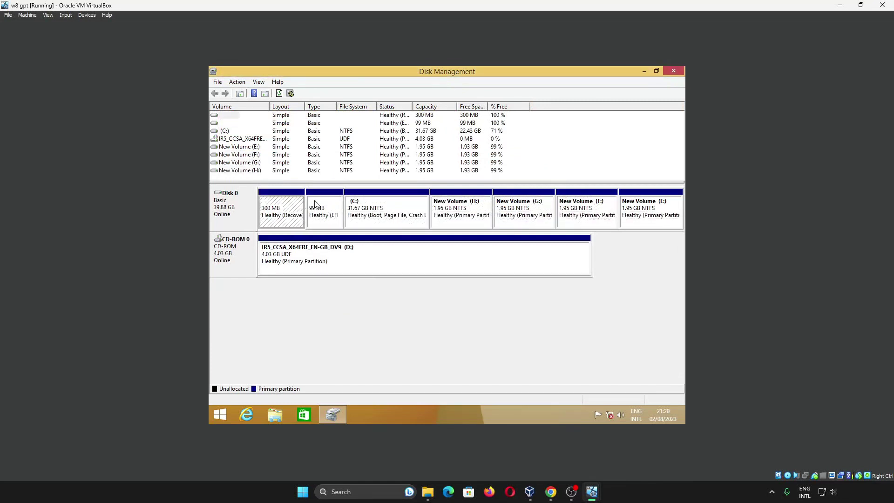
Step: Switch to the w8 mbr virtual machine and delete logical volume F: together with the extended partition that contained it
click(840, 5)
click(861, 5)
right_click(614, 223)
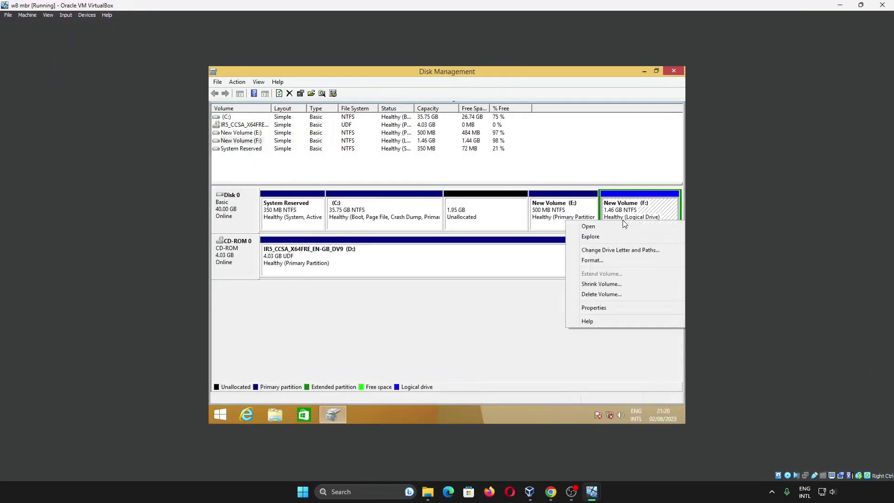
click(615, 295)
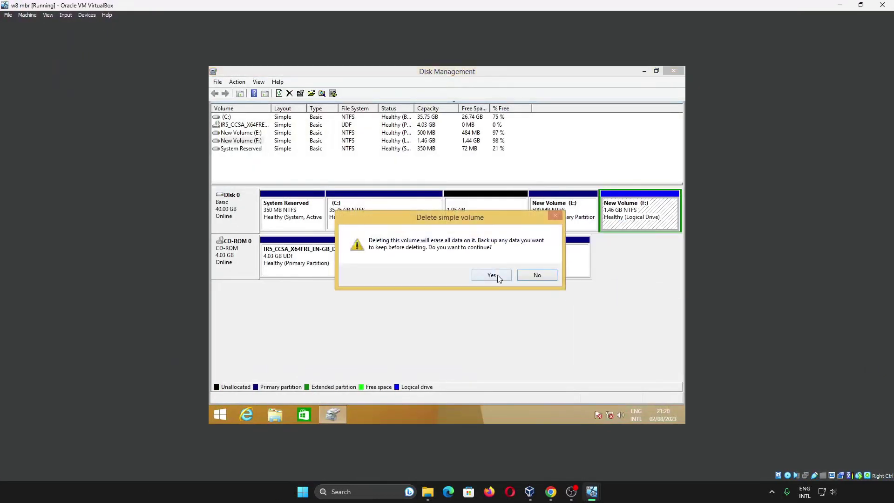
click(492, 276)
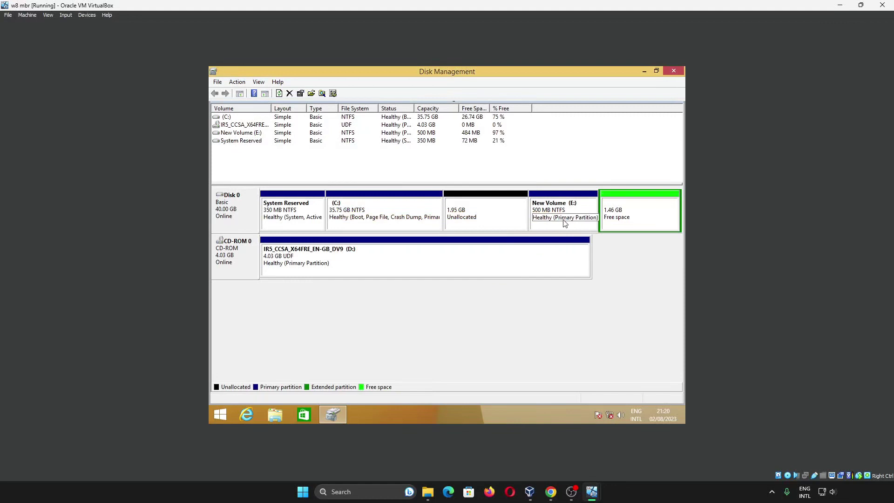
right_click(627, 217)
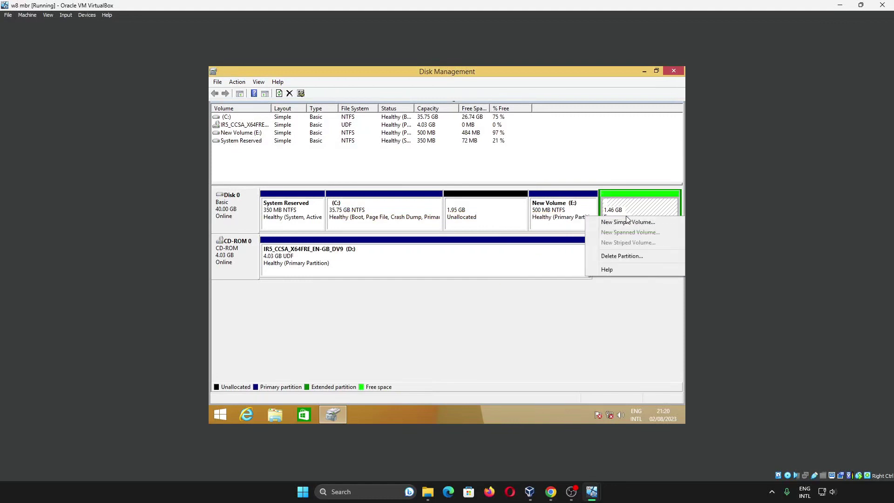
click(644, 258)
click(492, 275)
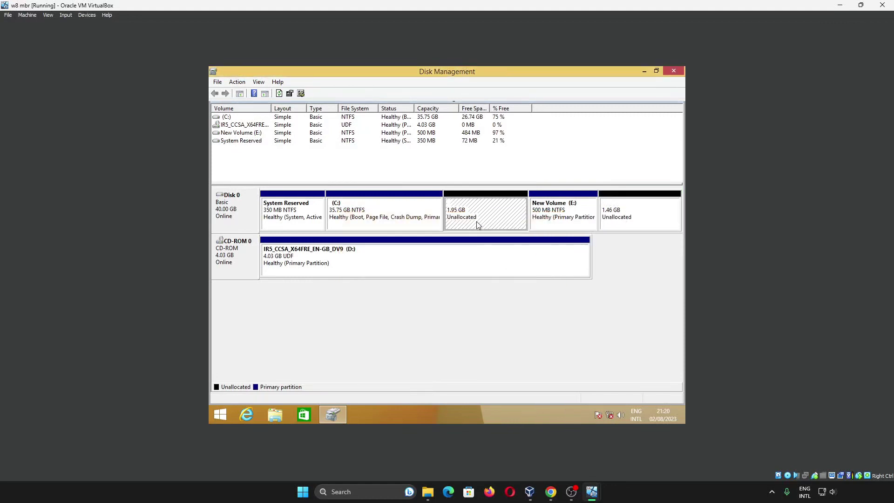
Step: Create a 1999 MB NTFS simple volume F: in the unallocated space between C: and E:, keeping the default settings
right_click(491, 232)
click(494, 236)
click(396, 285)
click(397, 285)
click(397, 285)
click(397, 285)
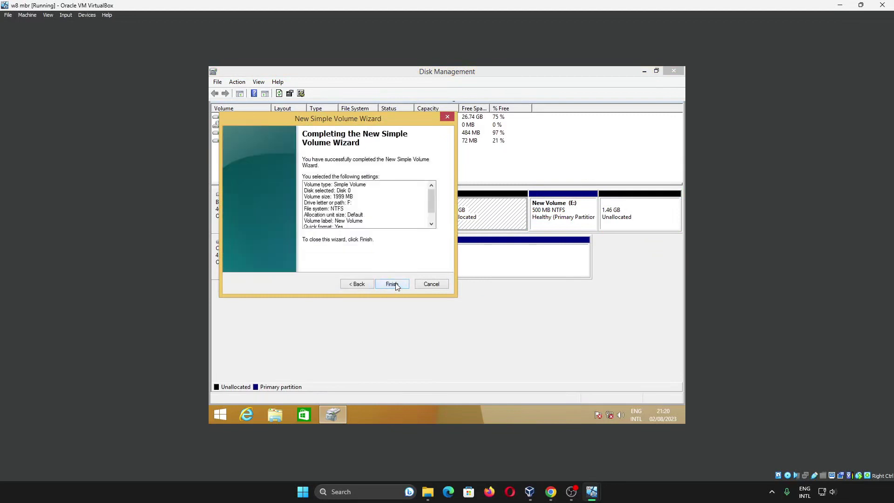
click(396, 285)
Step: Try to create a simple volume in the 1.46 GB unallocated space after E:
right_click(633, 212)
click(637, 216)
key(Return)
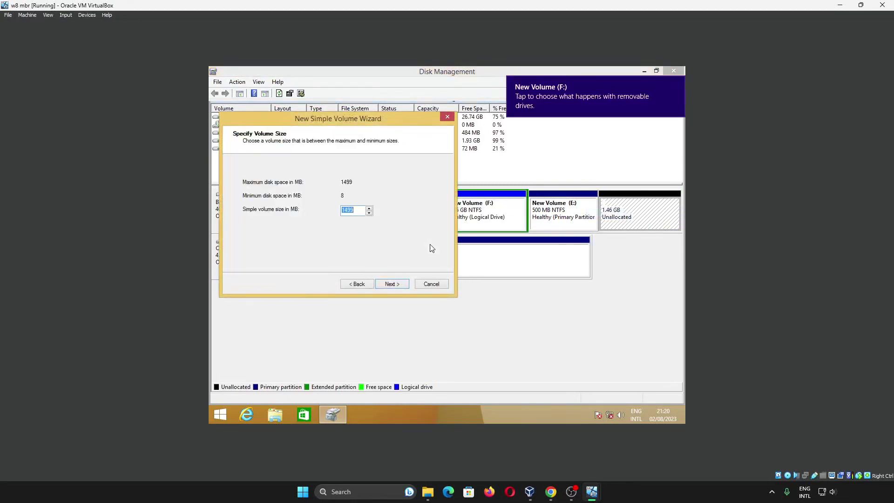
key(Return)
key(Return)
key(Return)
key(Return)
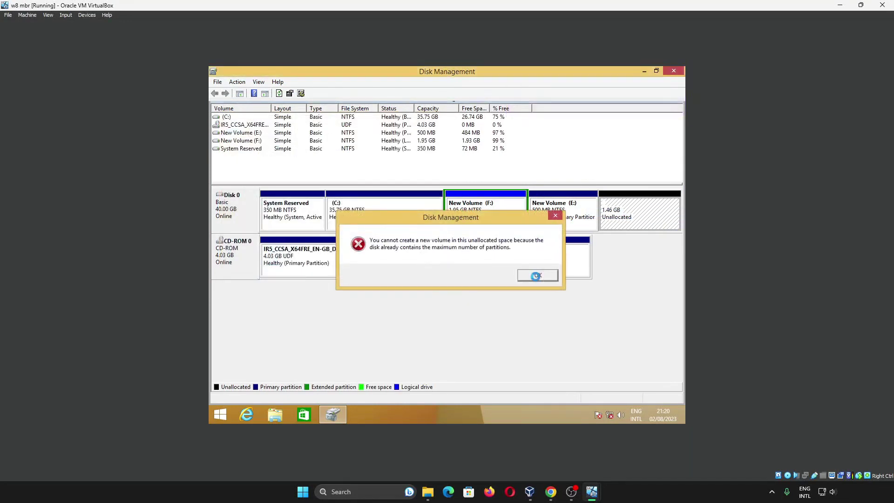
click(535, 274)
Step: Shrink volume C: by 2000 MB
right_click(398, 221)
click(428, 294)
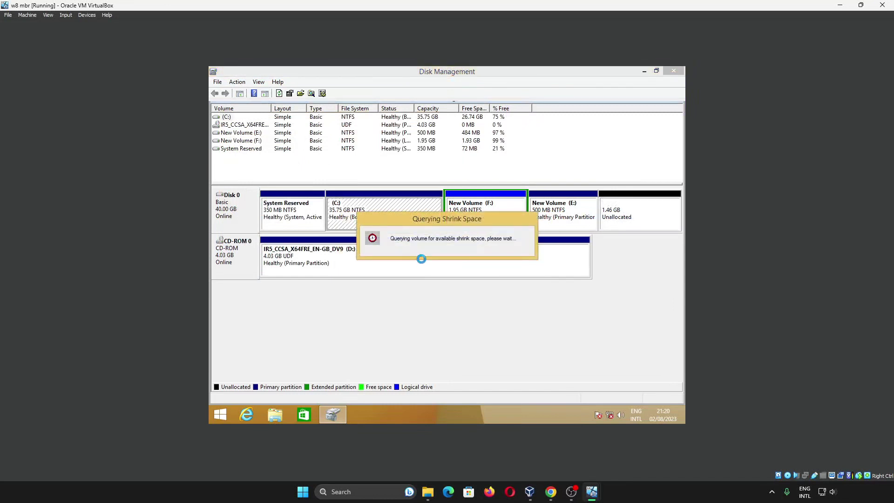
text(2000)
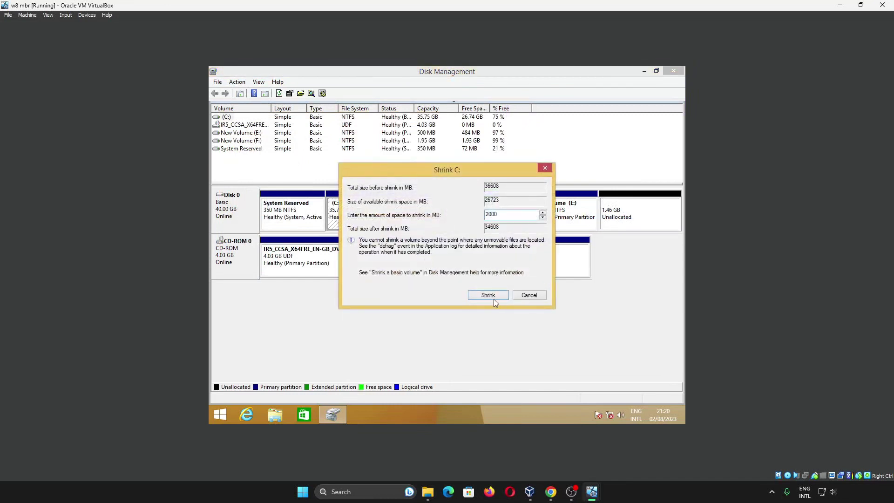
click(489, 296)
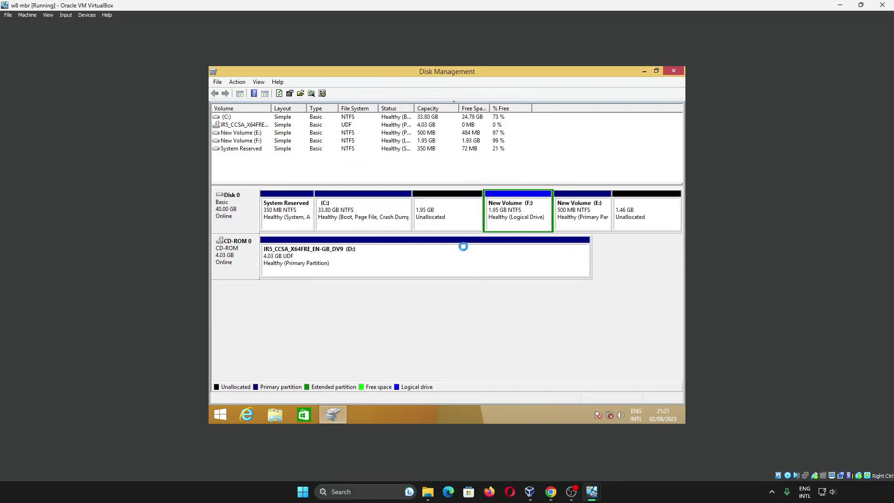
Step: Try to create a simple volume in the 1.95 GB unallocated space between C: and F:
right_click(453, 217)
click(494, 221)
click(409, 275)
click(410, 275)
click(409, 274)
click(409, 275)
click(410, 275)
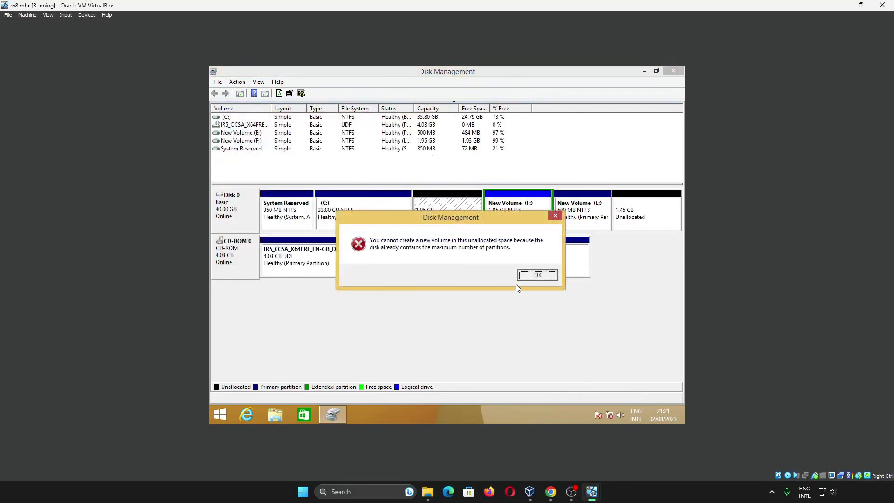
click(526, 276)
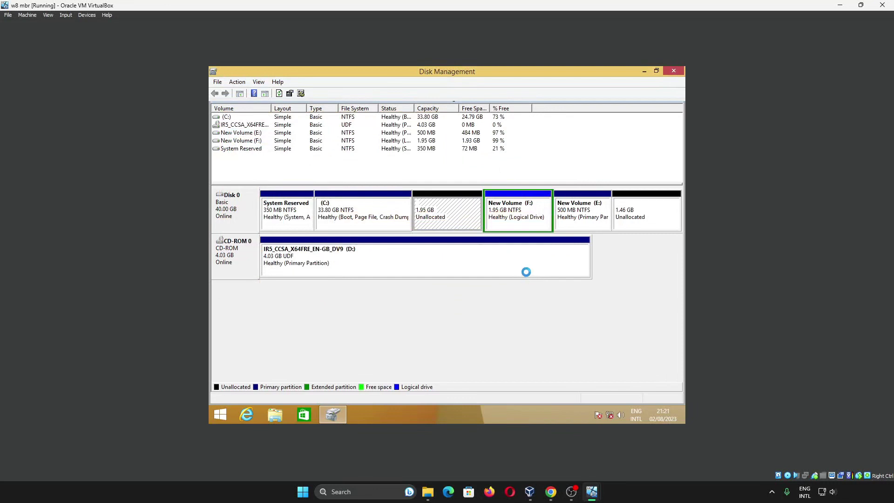
Step: Shrink logical volume F: by 200 MB
right_click(524, 223)
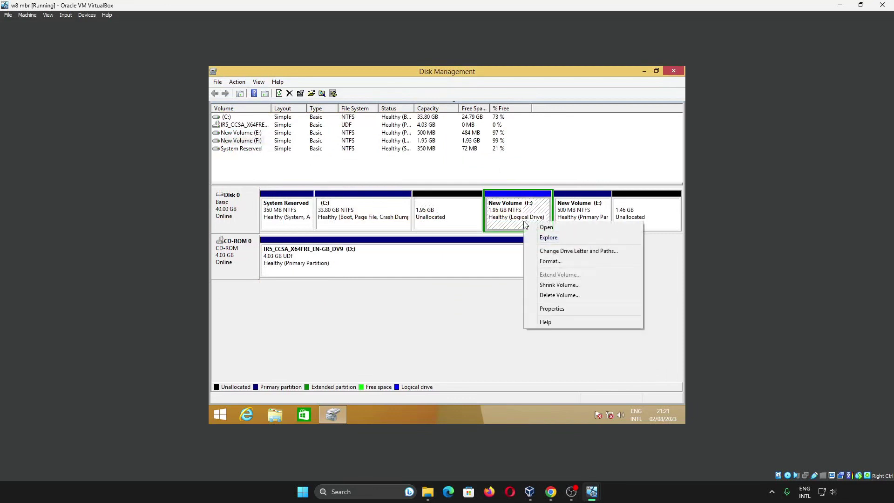
click(559, 285)
text(200)
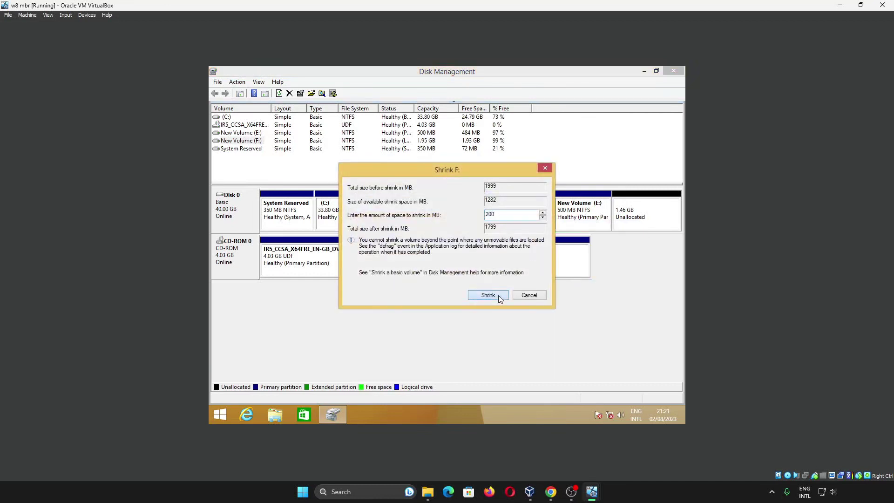
click(500, 298)
Step: Create a simple volume with default settings in the 200 MB free space after F: inside the extended partition
right_click(540, 214)
right_click(540, 214)
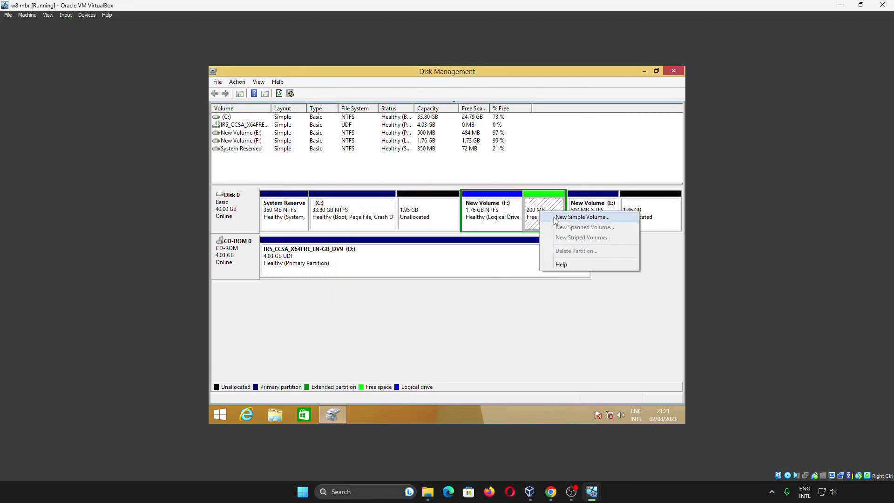
click(582, 217)
key(Return)
key(Return)
key(Return)
key(Return)
key(Return)
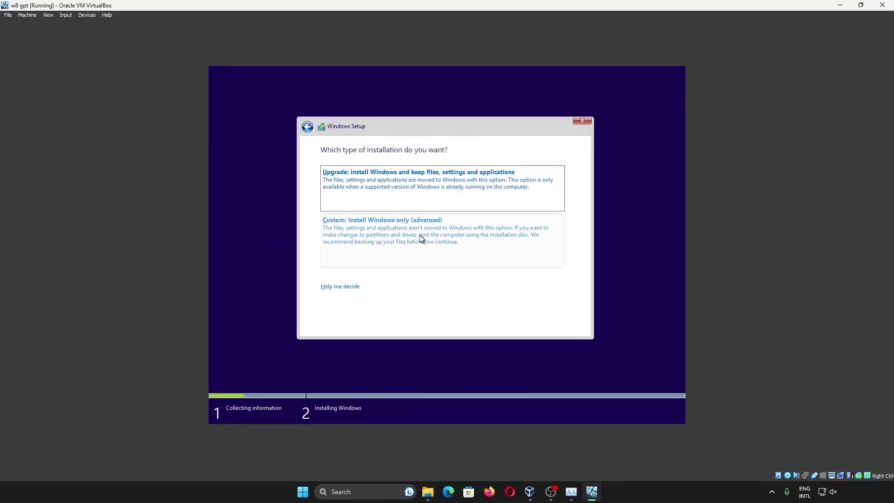
Step: In the w8 gpt machine's Windows Setup, choose the custom installation and create a new partition from Drive 0's unallocated space, accepting additional system partitions
click(420, 235)
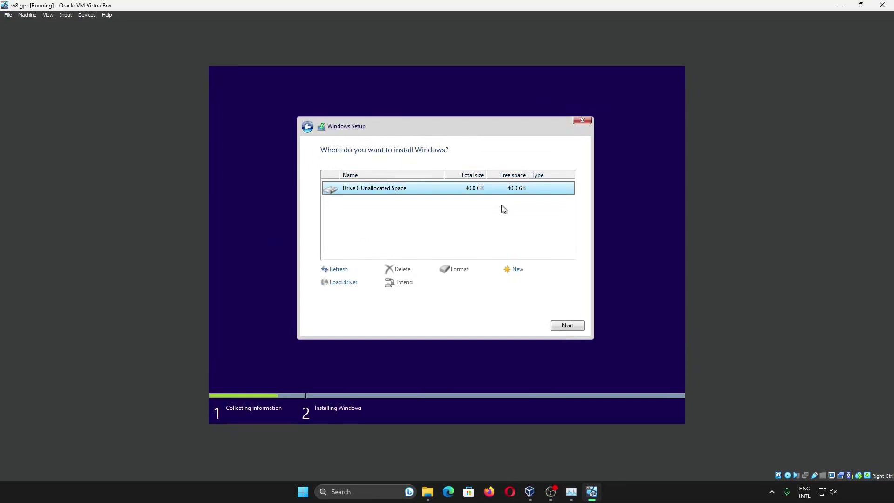
click(524, 271)
click(523, 282)
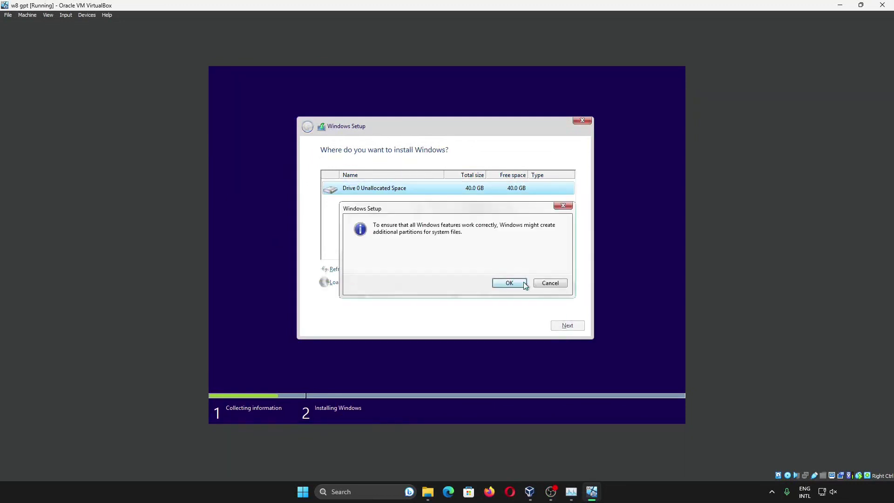
click(524, 281)
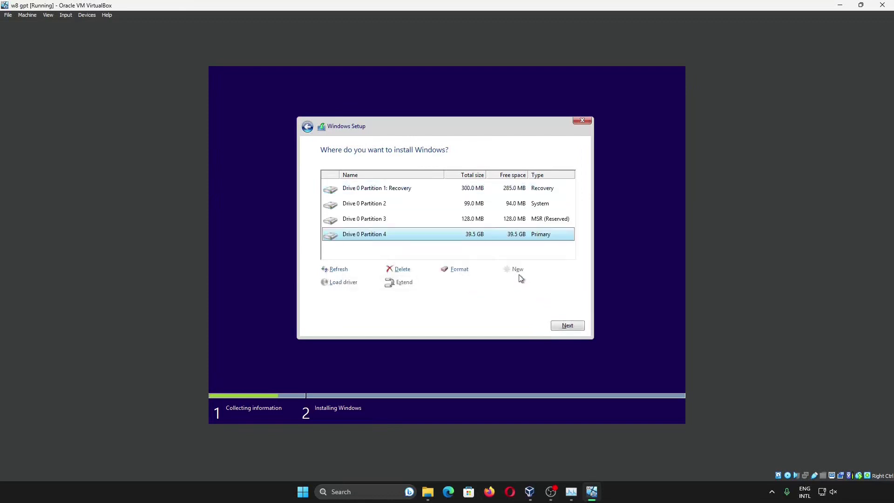
Step: Inspect the MSR, system and recovery partitions on Drive 0, and finish with primary Partition 4 selected
click(511, 219)
click(505, 204)
click(503, 193)
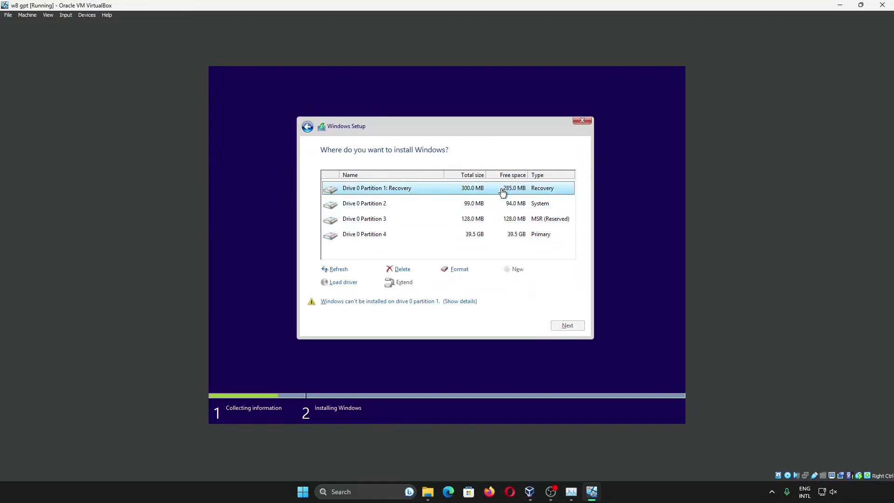
click(509, 235)
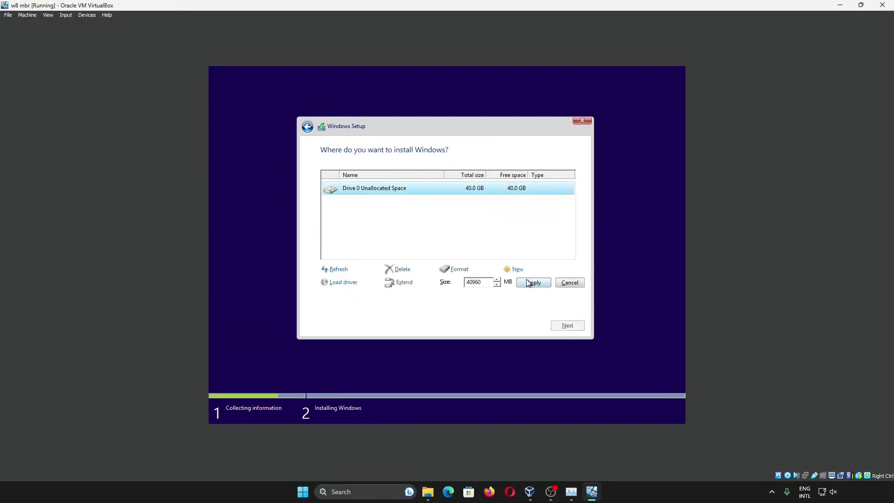
Step: In the w8 mbr machine's Windows Setup, create a 40960 MB partition on Drive 0 and accept the additional system partitions
click(535, 282)
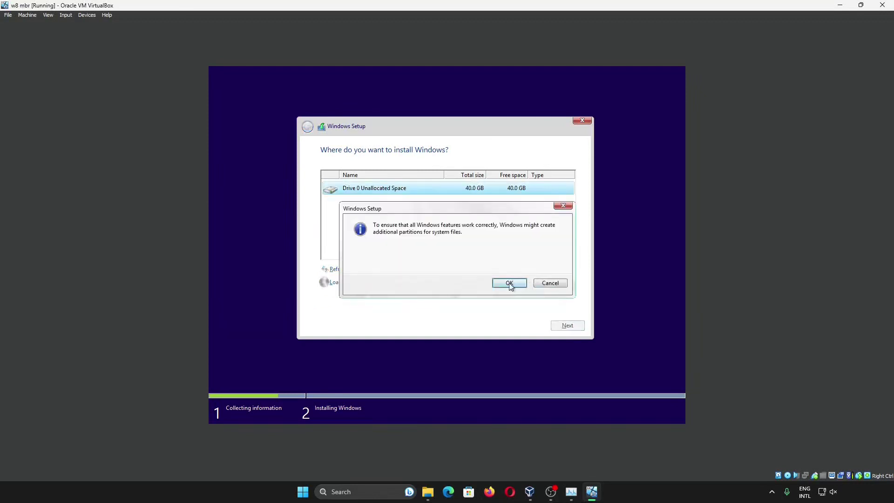
click(509, 283)
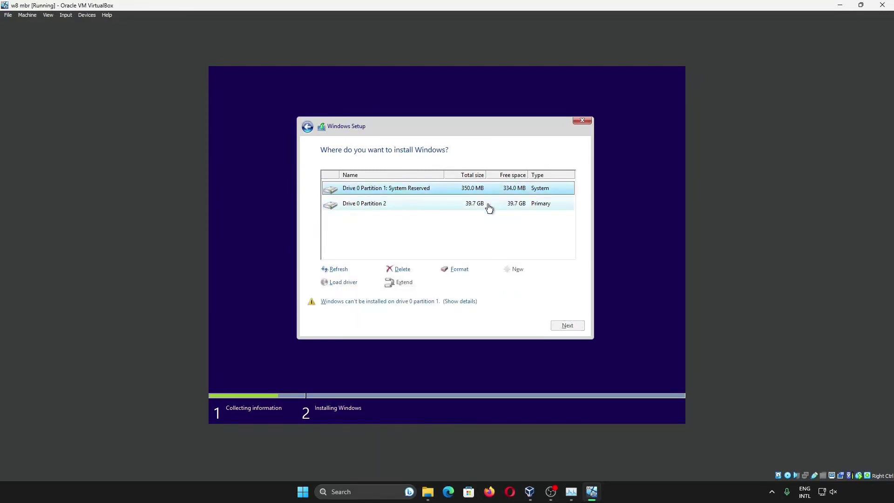
Step: Install Windows on primary Drive 0 Partition 2 and restart the machine immediately when setup asks for it
click(488, 191)
click(488, 203)
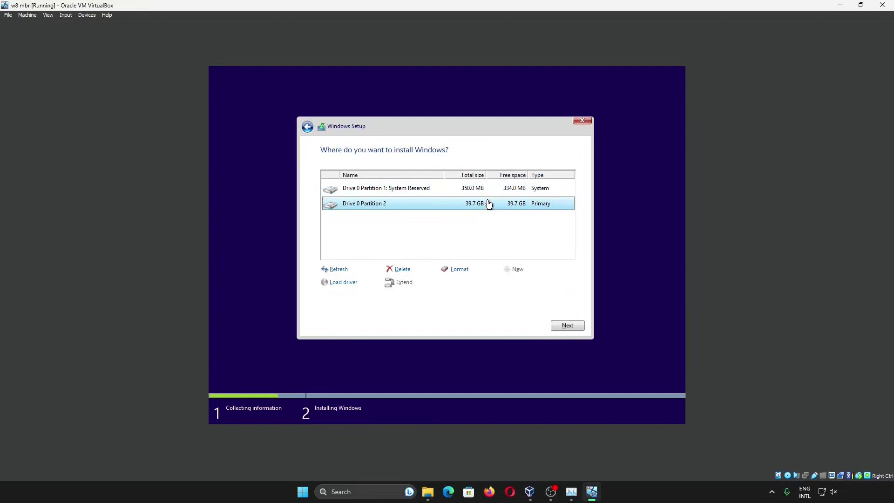
click(576, 330)
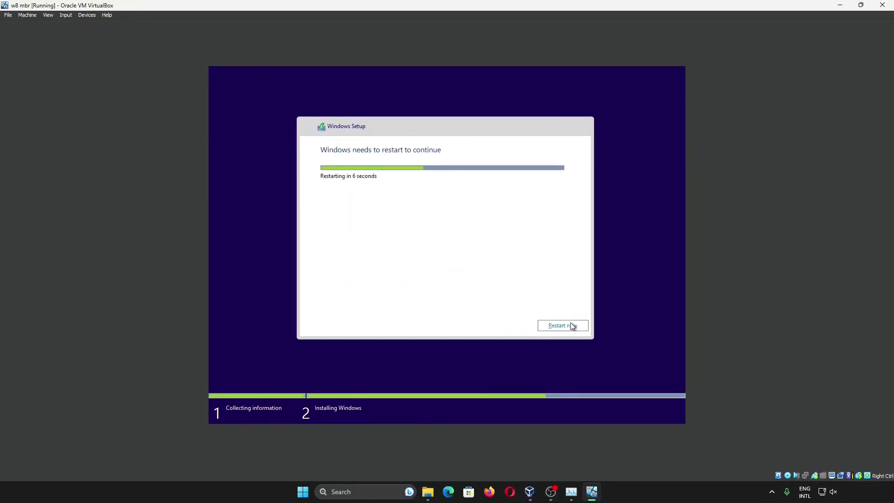
click(571, 322)
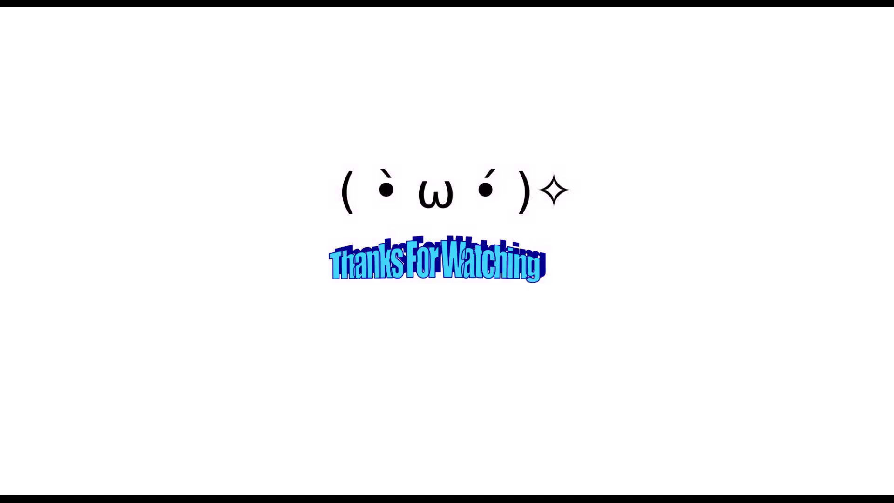